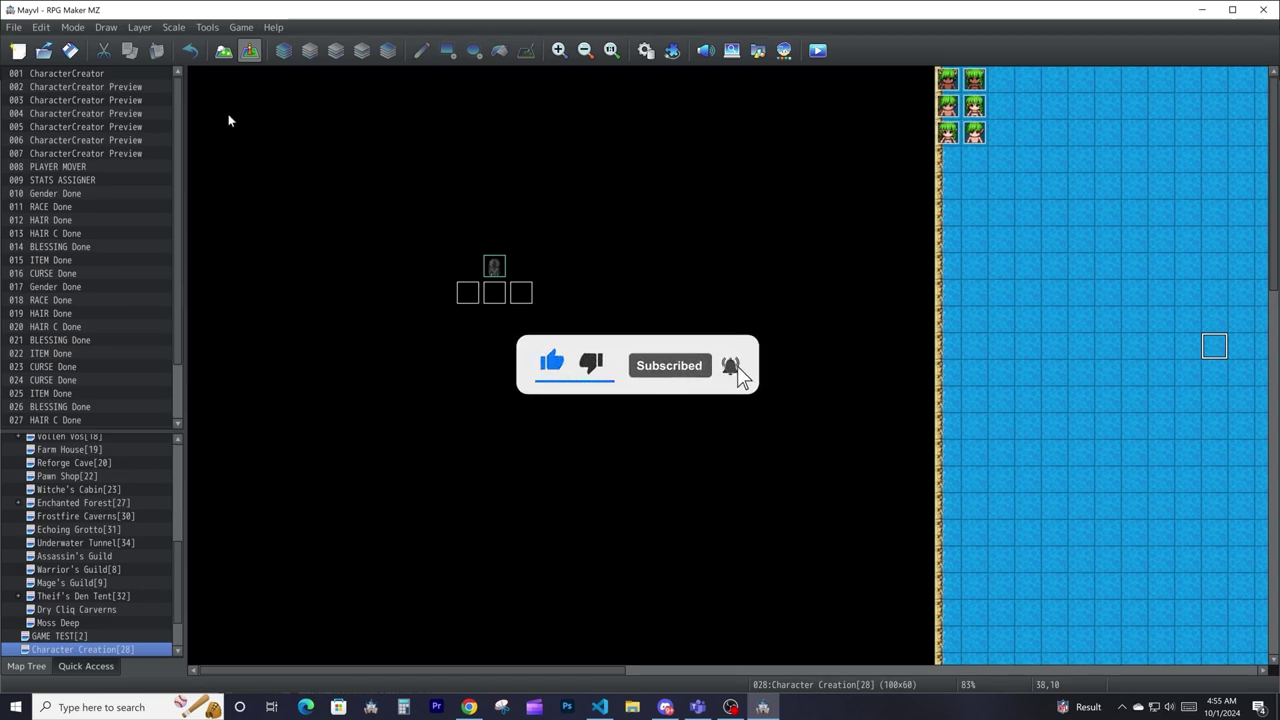
Step: Open the Tools menu from the editor's menu bar
click(206, 28)
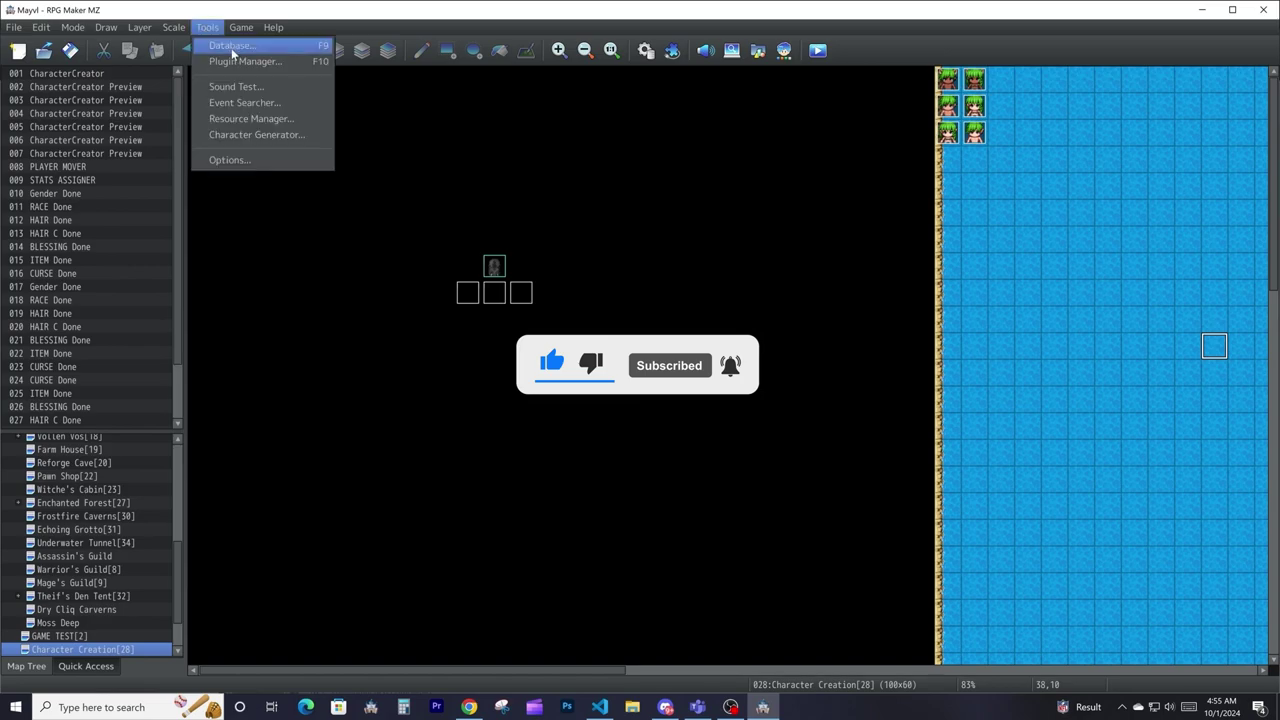
Step: Open Tools > Database and shift the Database window slightly into place
click(231, 48)
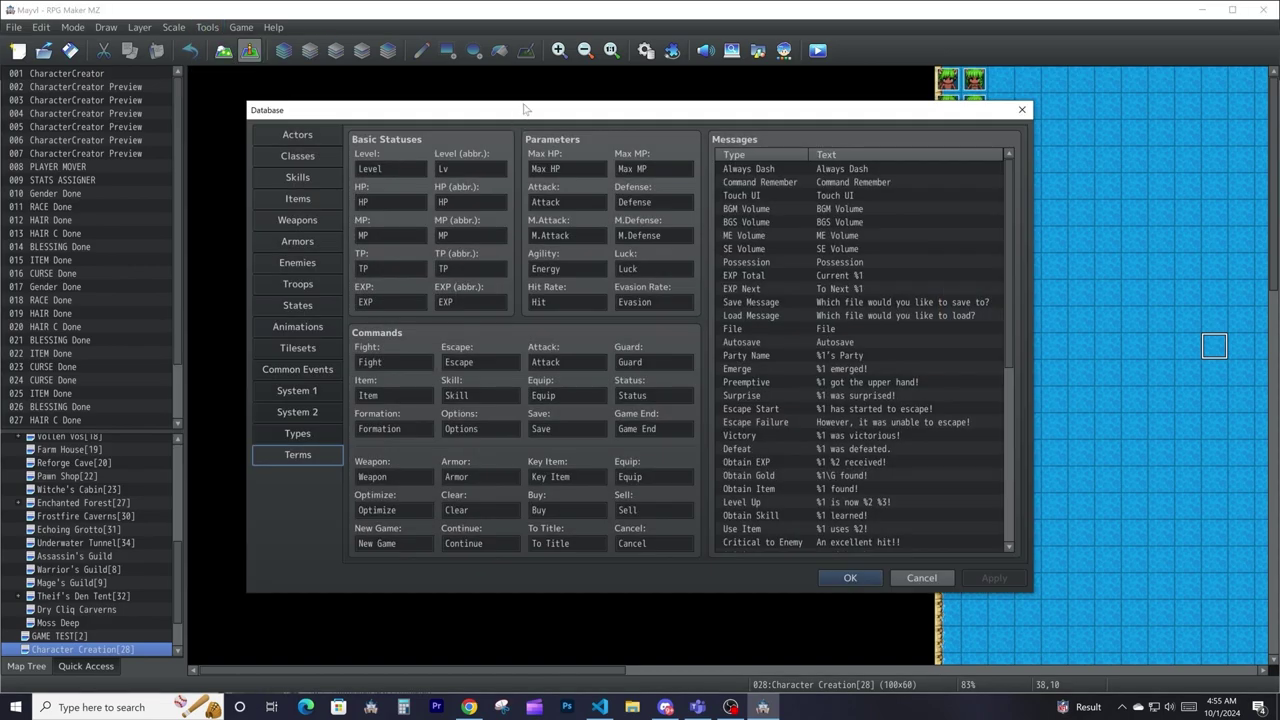
mouse_move(524, 110)
mouse_down()
mouse_move(520, 166)
mouse_move(558, 148)
mouse_move(532, 115)
mouse_up()
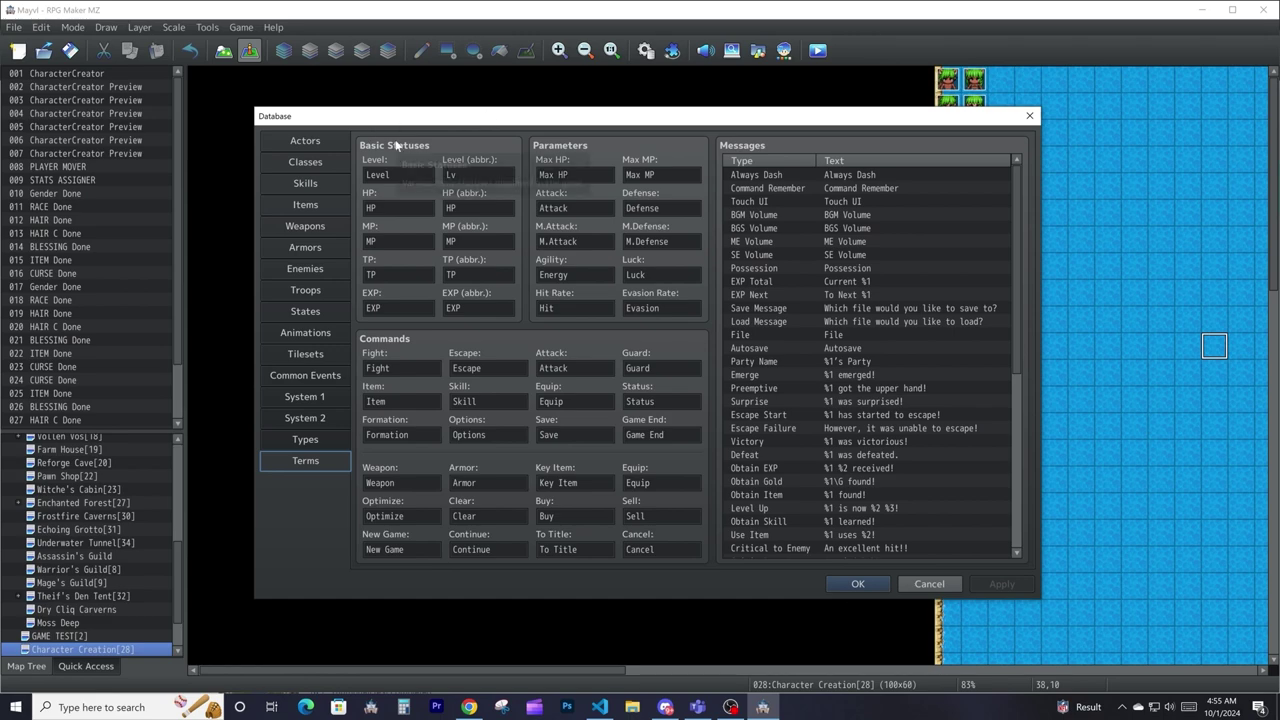
Step: Browse the Actors, Classes, Skills, Items, States and Animations tabs, ending back on Actors
click(329, 143)
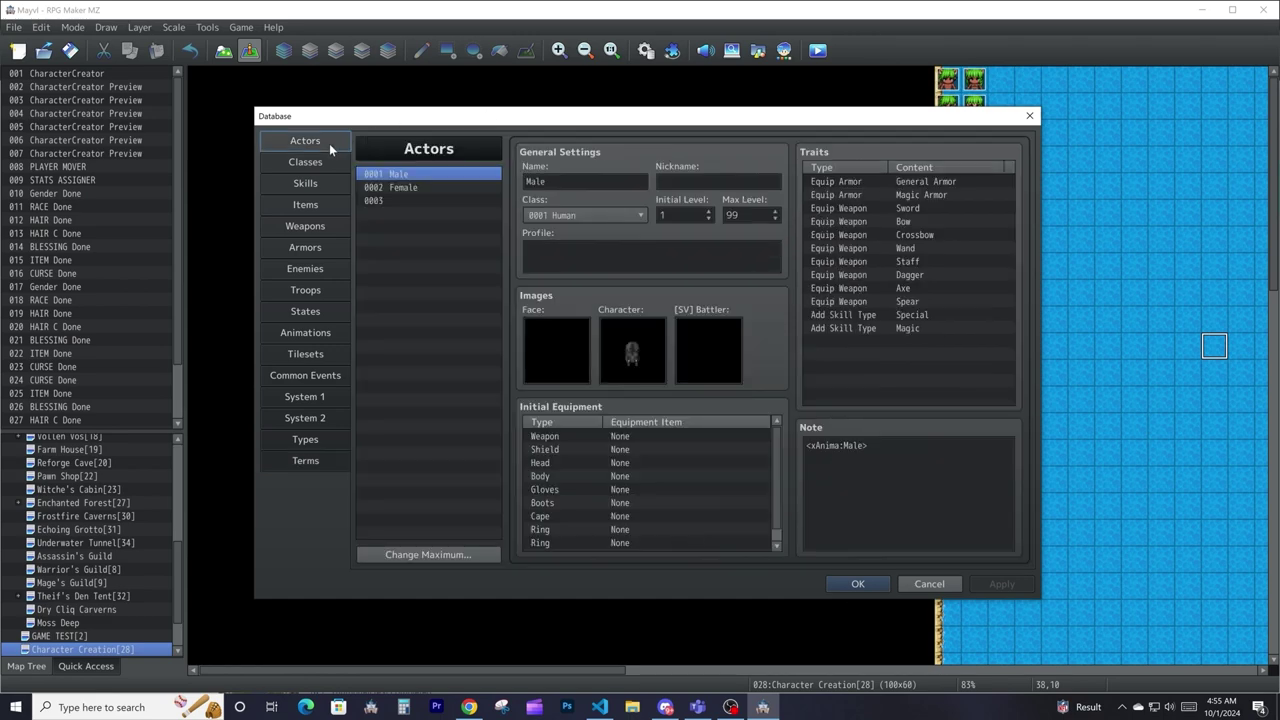
click(327, 160)
click(321, 181)
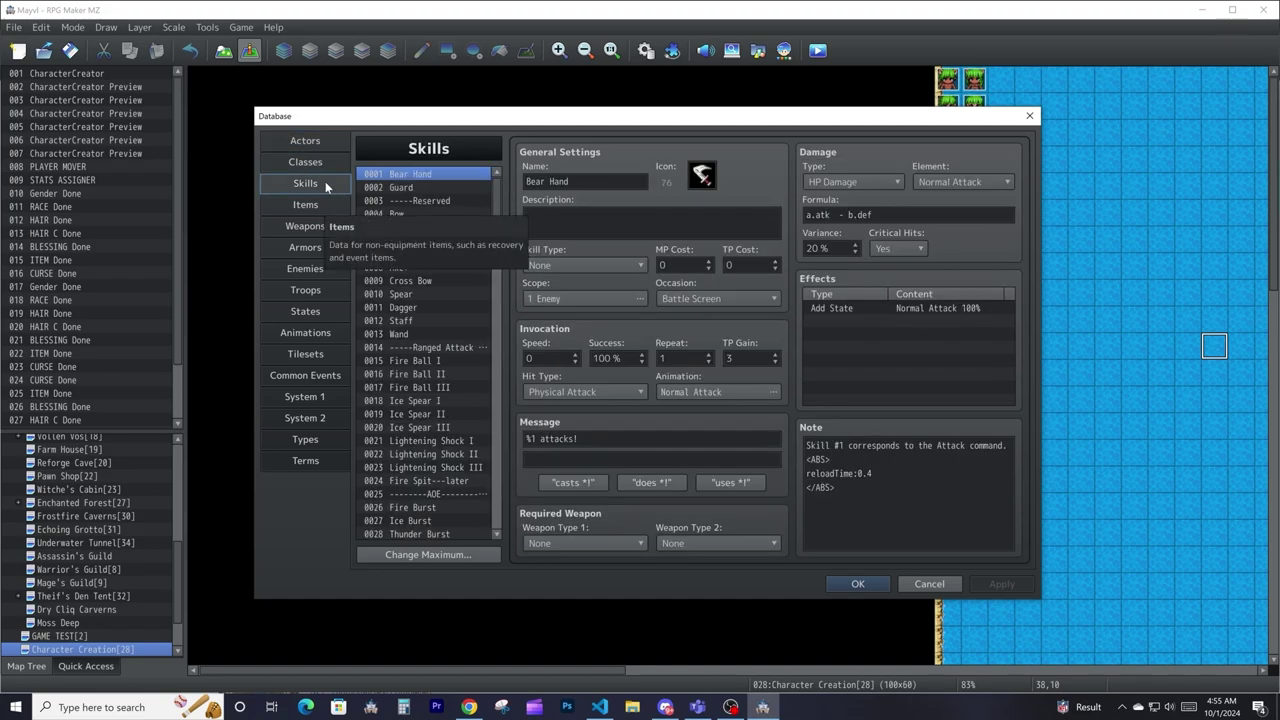
click(291, 142)
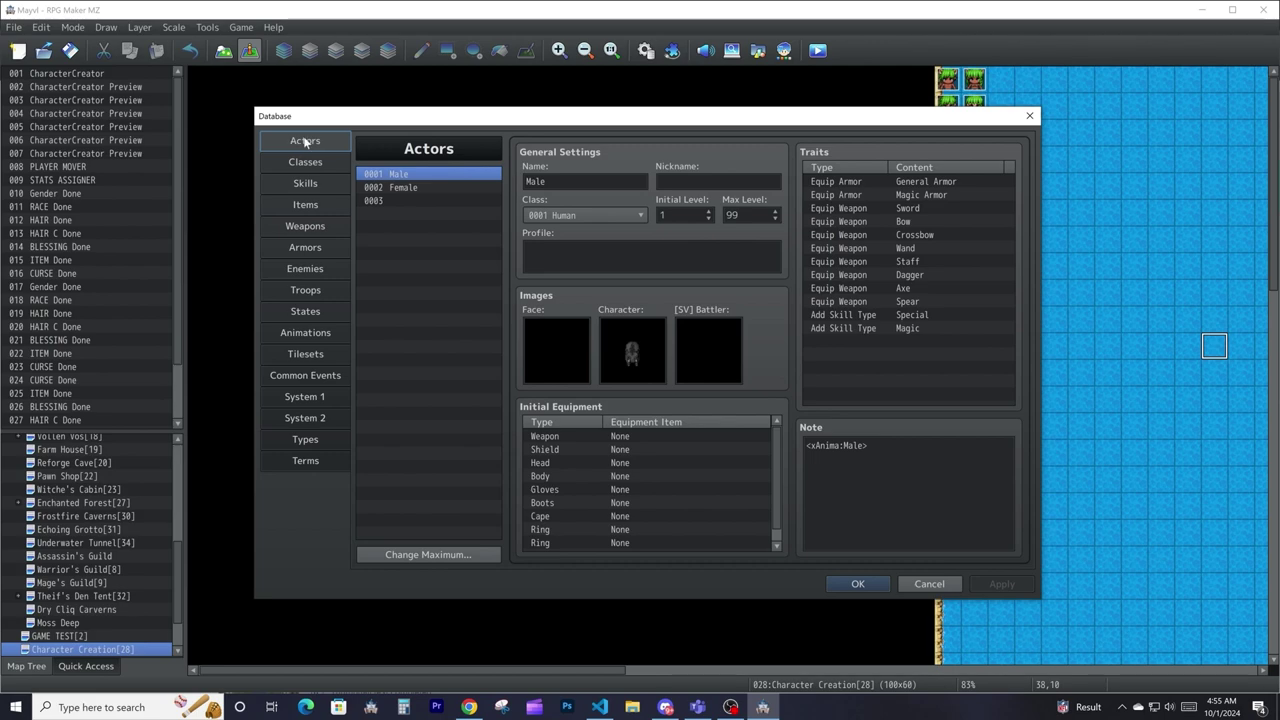
click(324, 165)
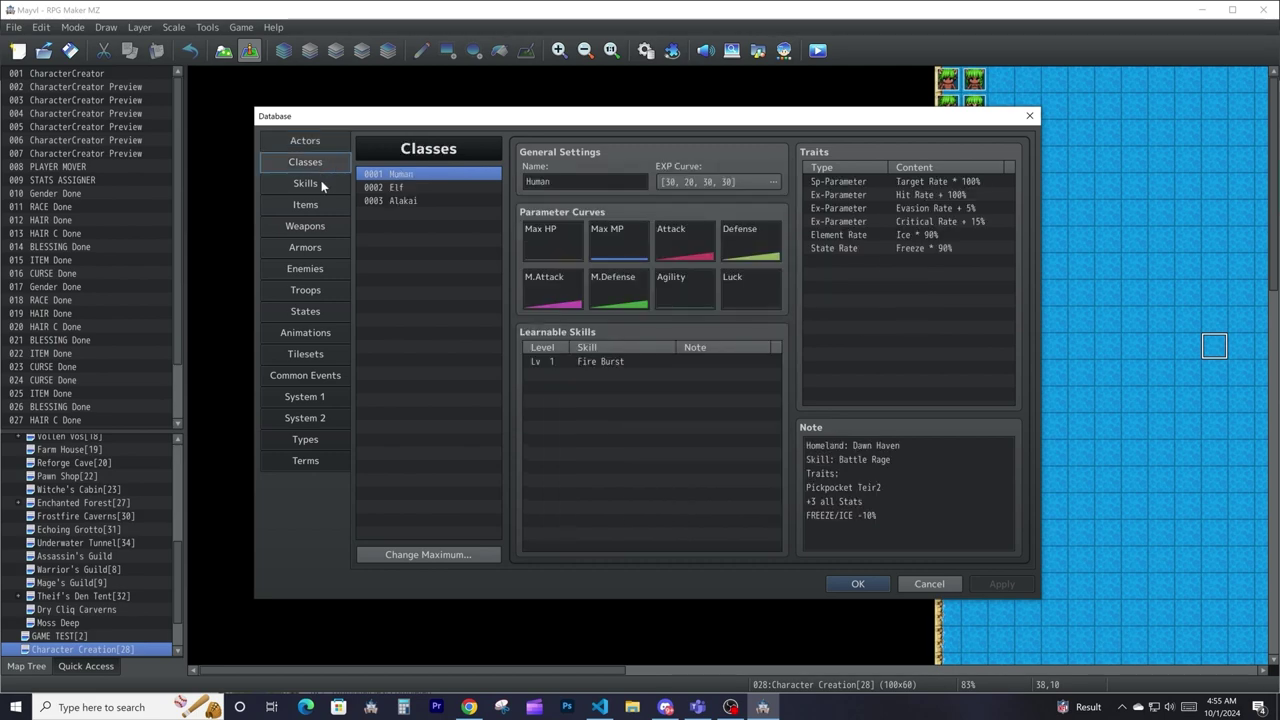
click(321, 183)
click(317, 205)
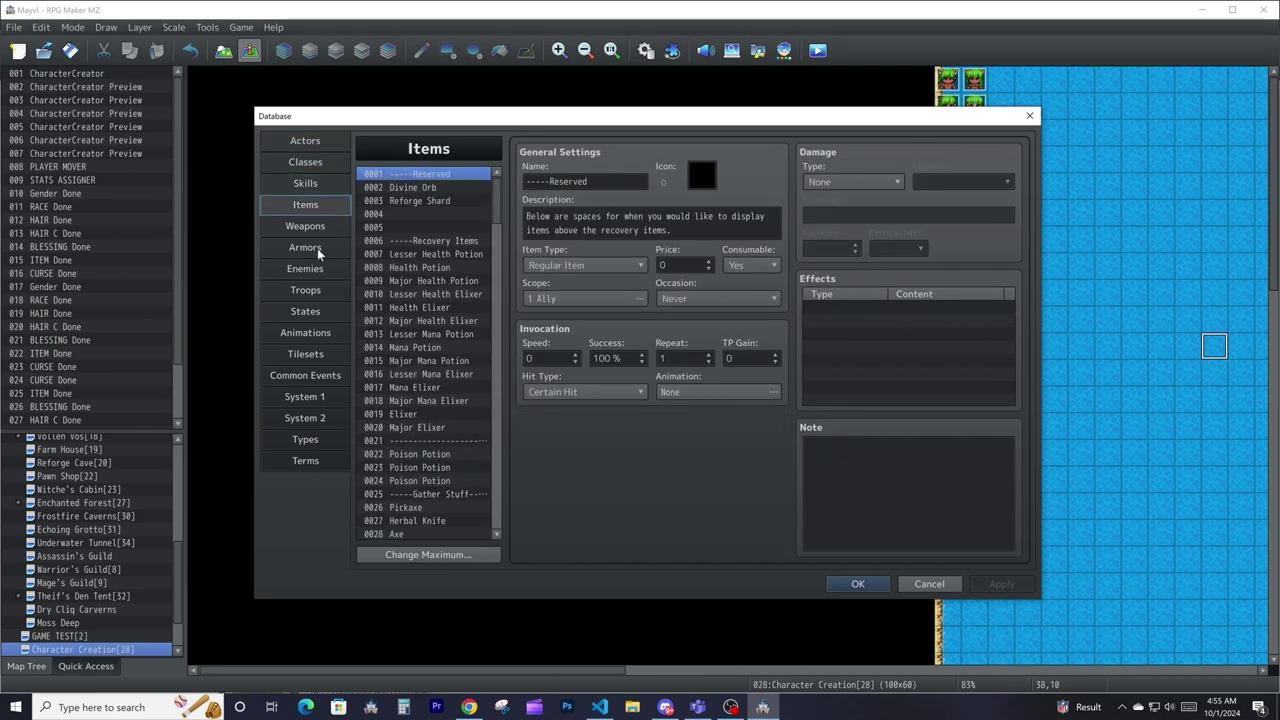
click(322, 312)
click(319, 335)
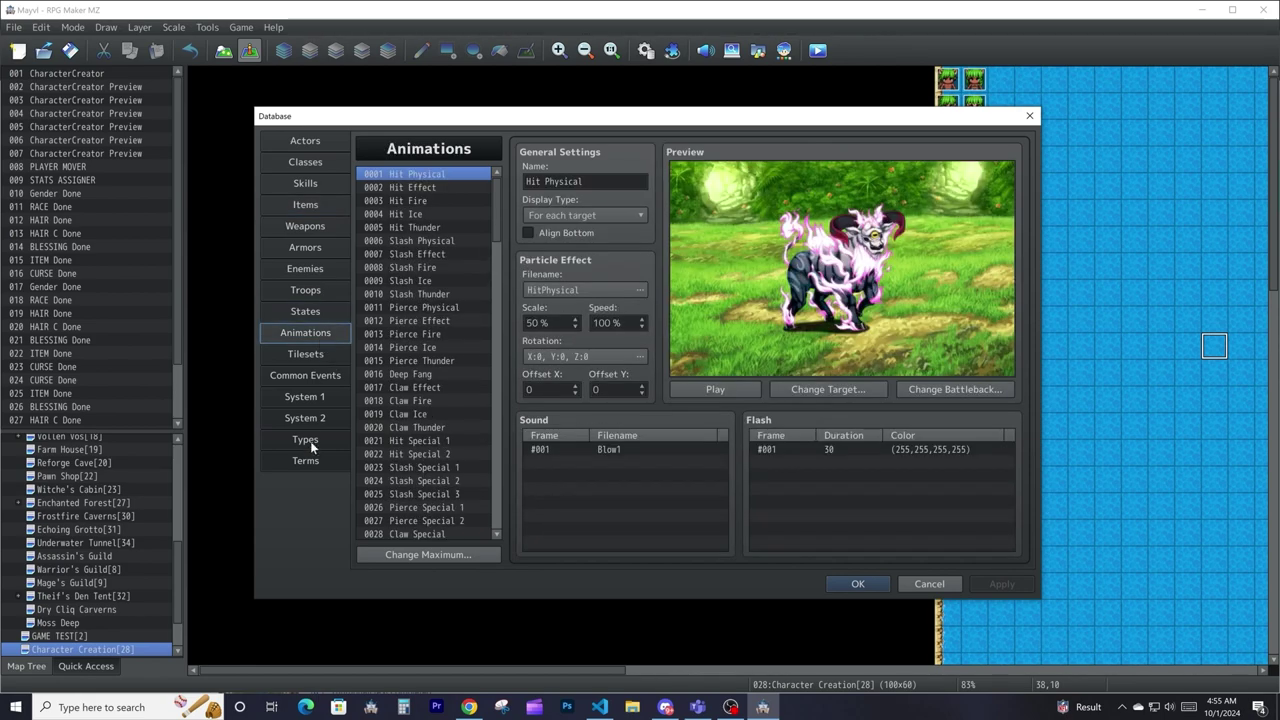
click(310, 142)
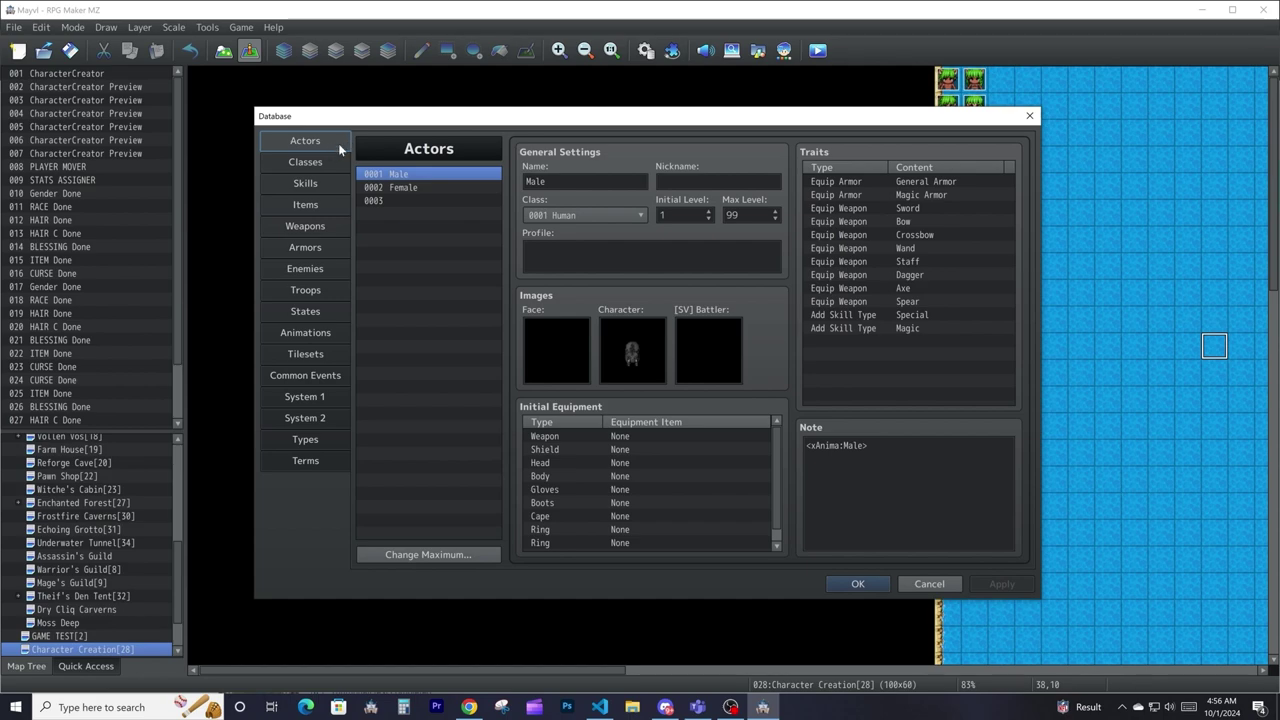
Step: Compare the Human and 0002 Elf classes with the Male actor, finishing on Skills
click(318, 164)
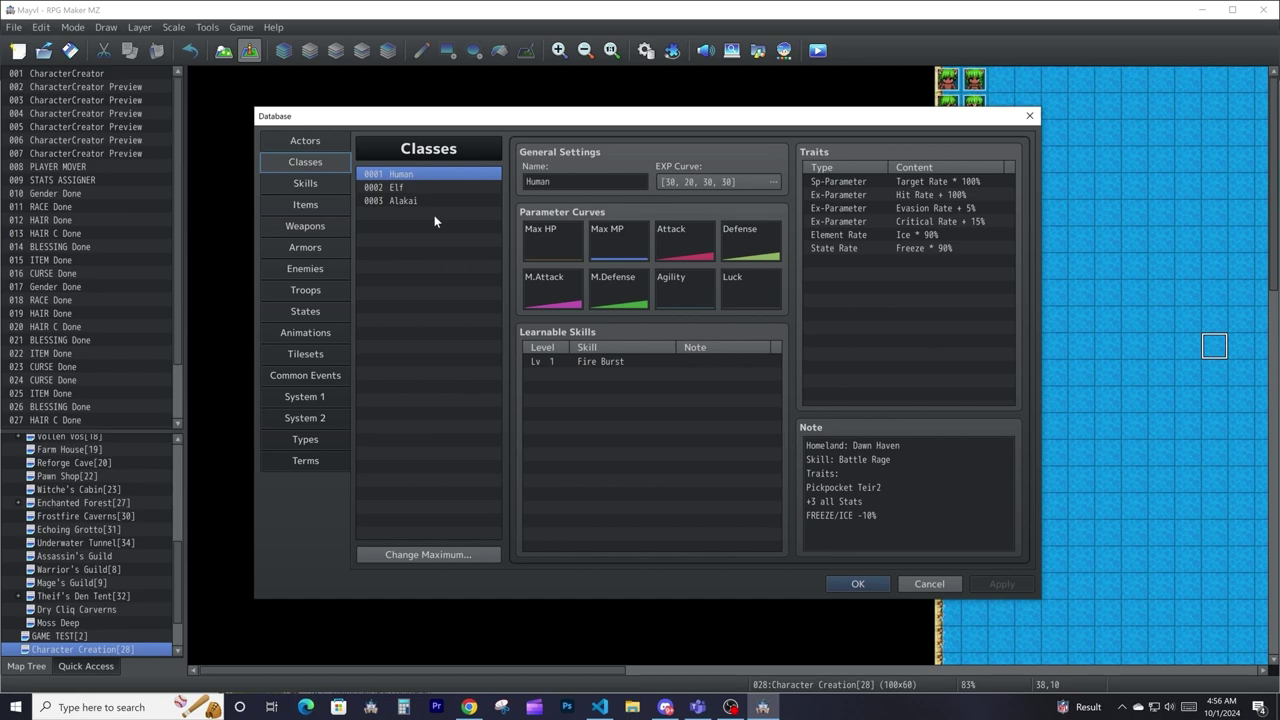
click(300, 141)
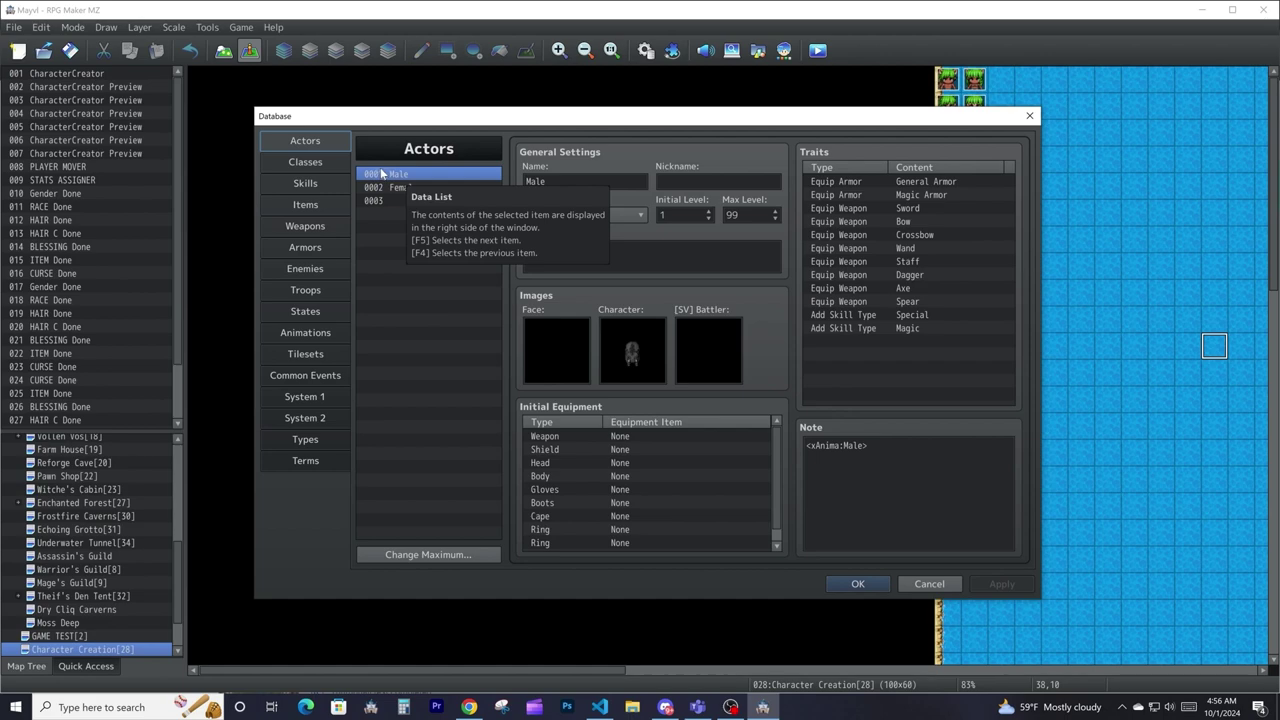
click(318, 161)
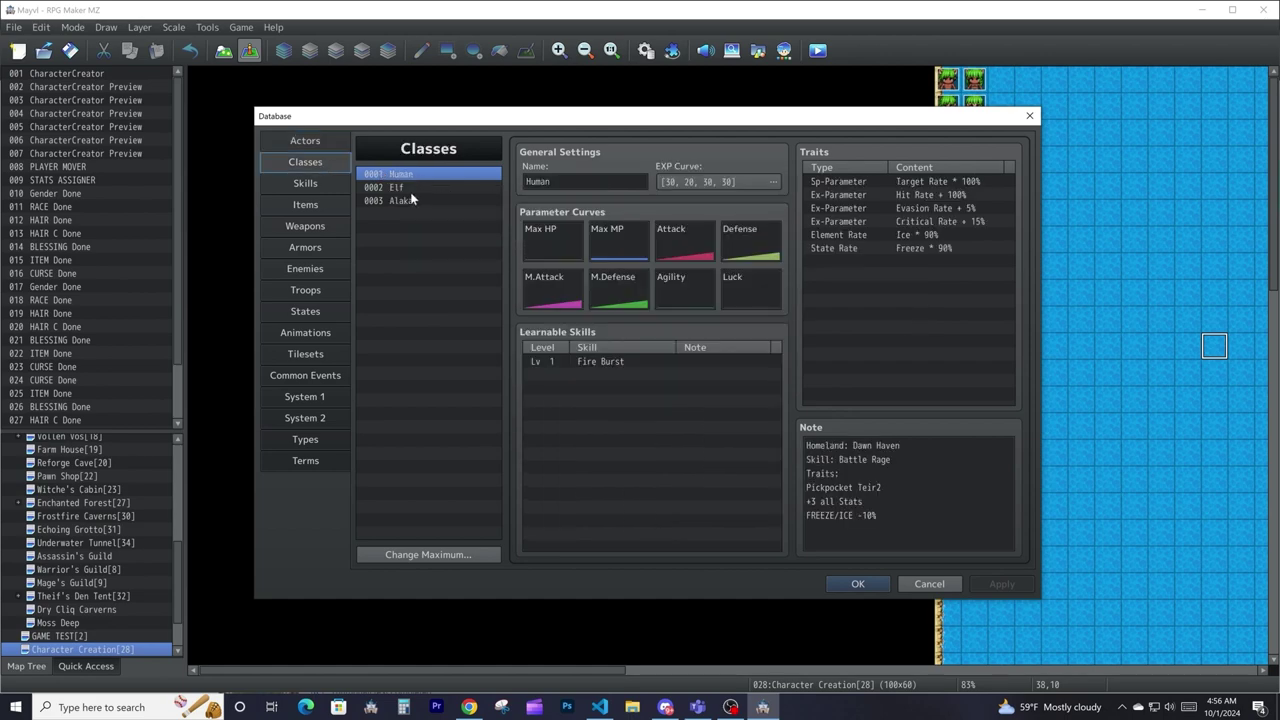
click(397, 188)
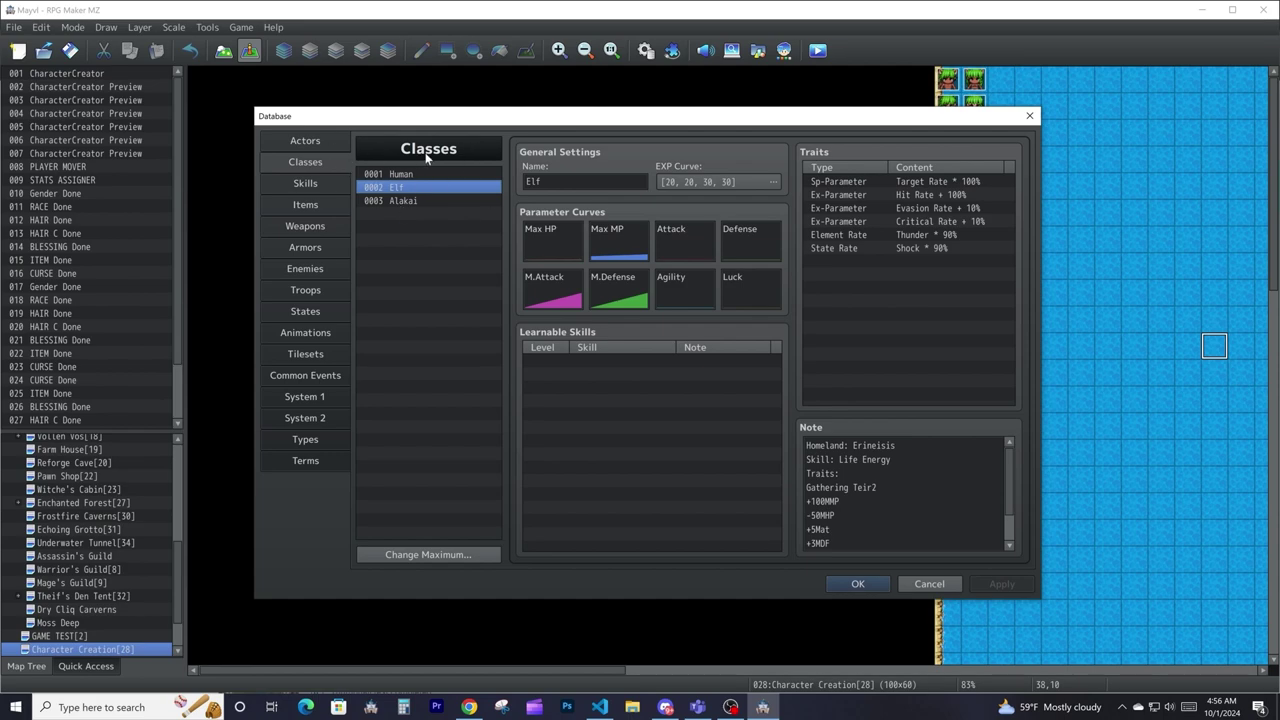
click(308, 141)
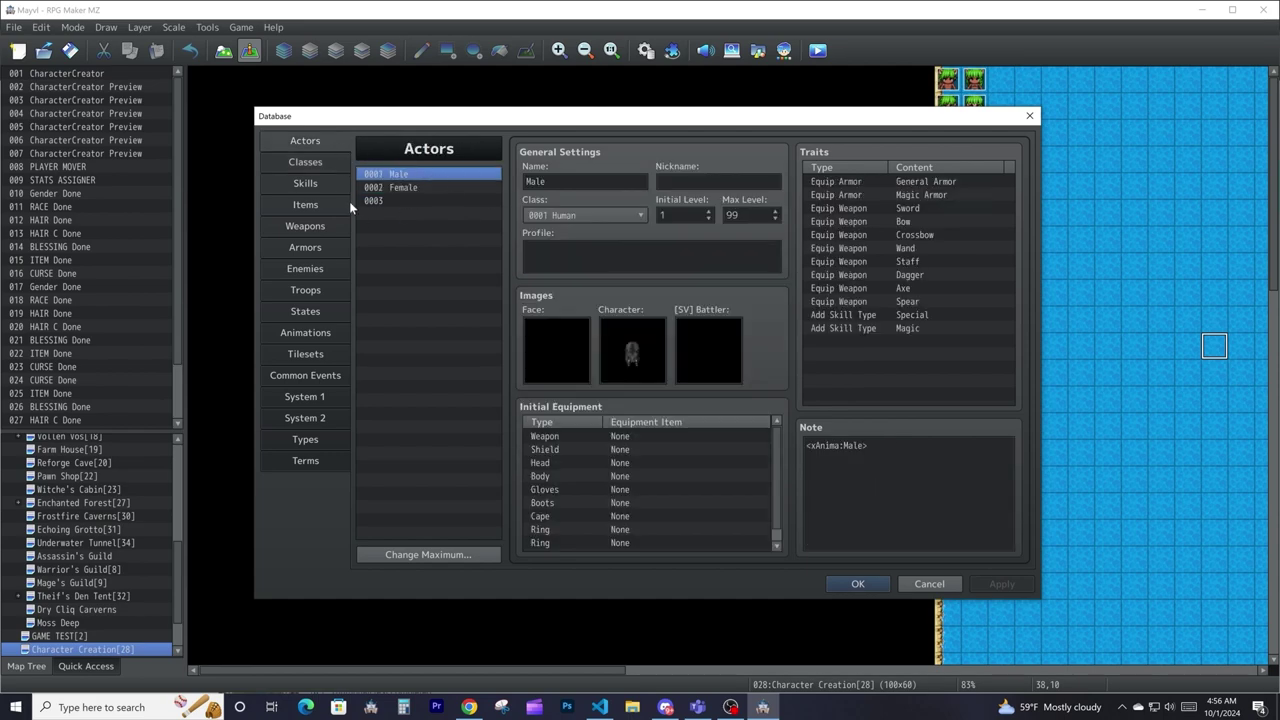
click(321, 167)
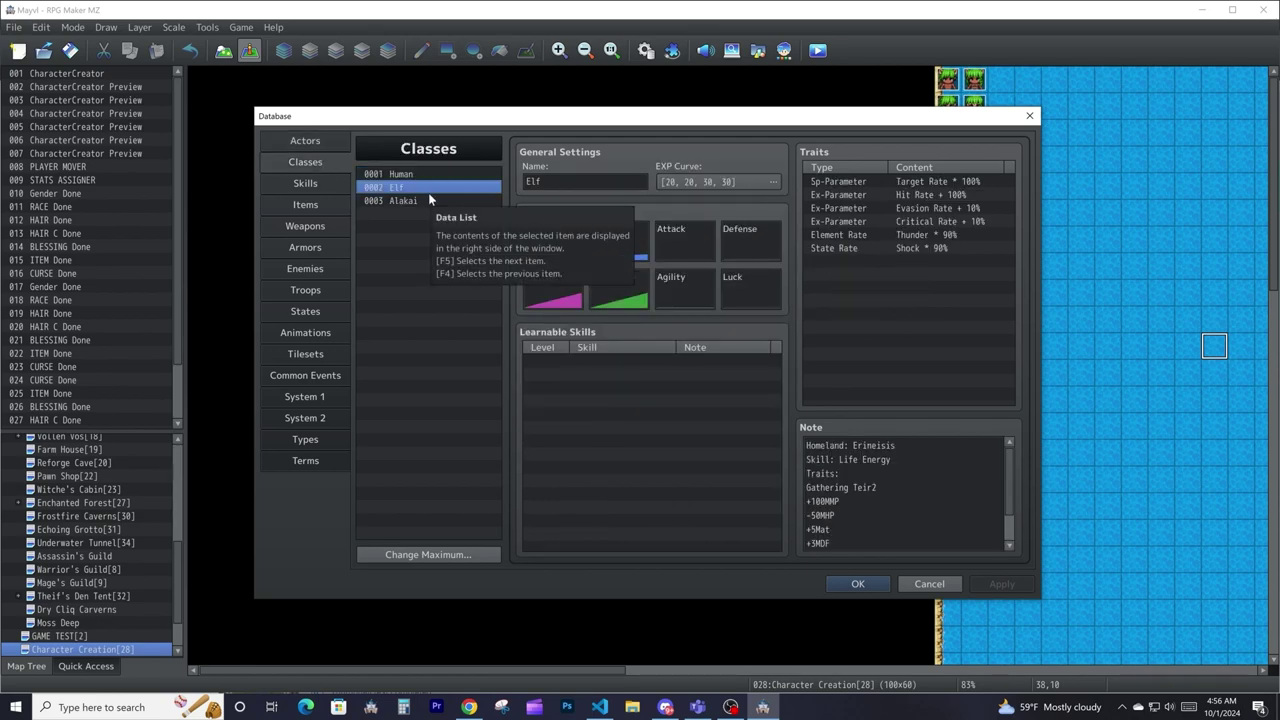
click(305, 183)
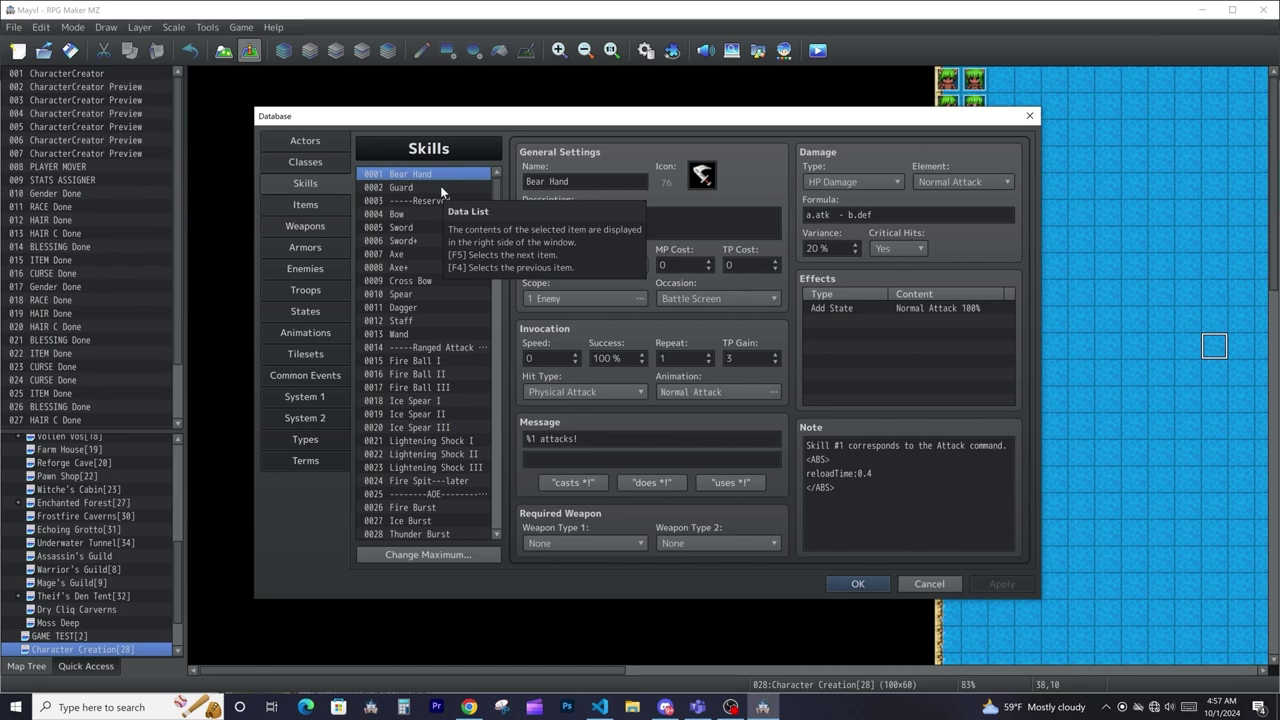
Step: Review Items, Weapons and Armors in turn, ending on the Enemies page with Rabbit
click(305, 205)
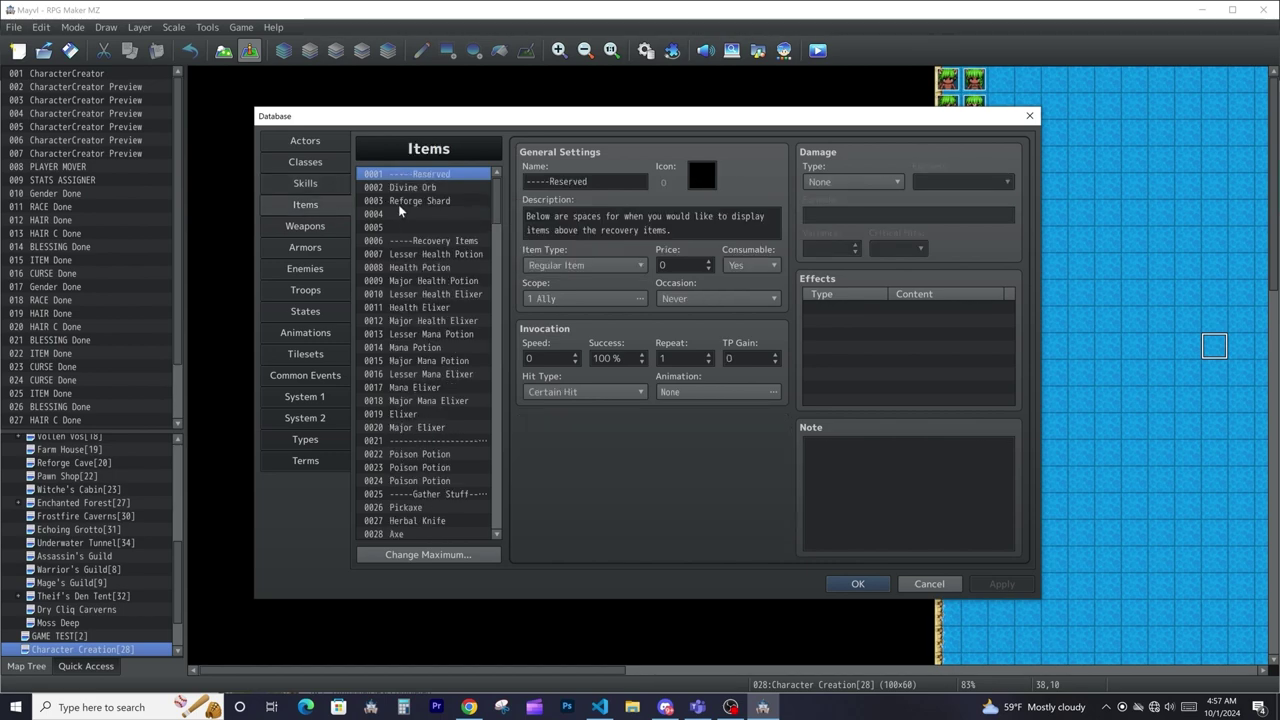
click(293, 225)
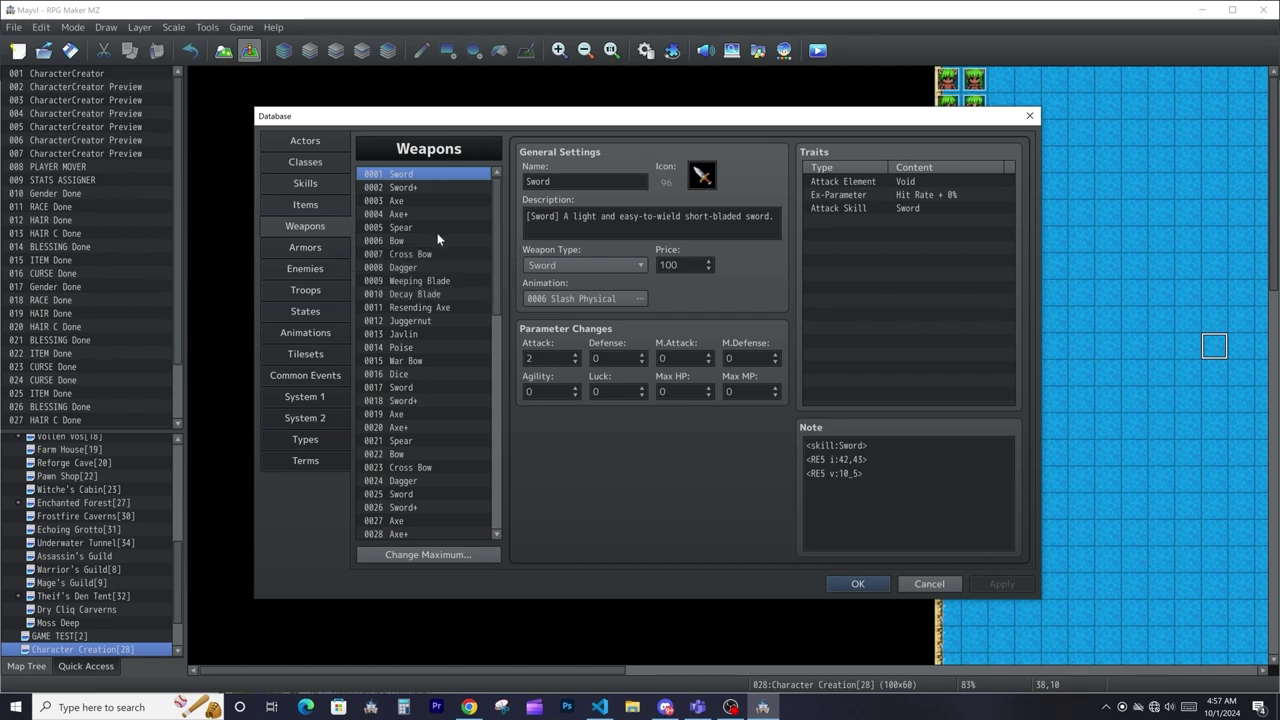
click(323, 245)
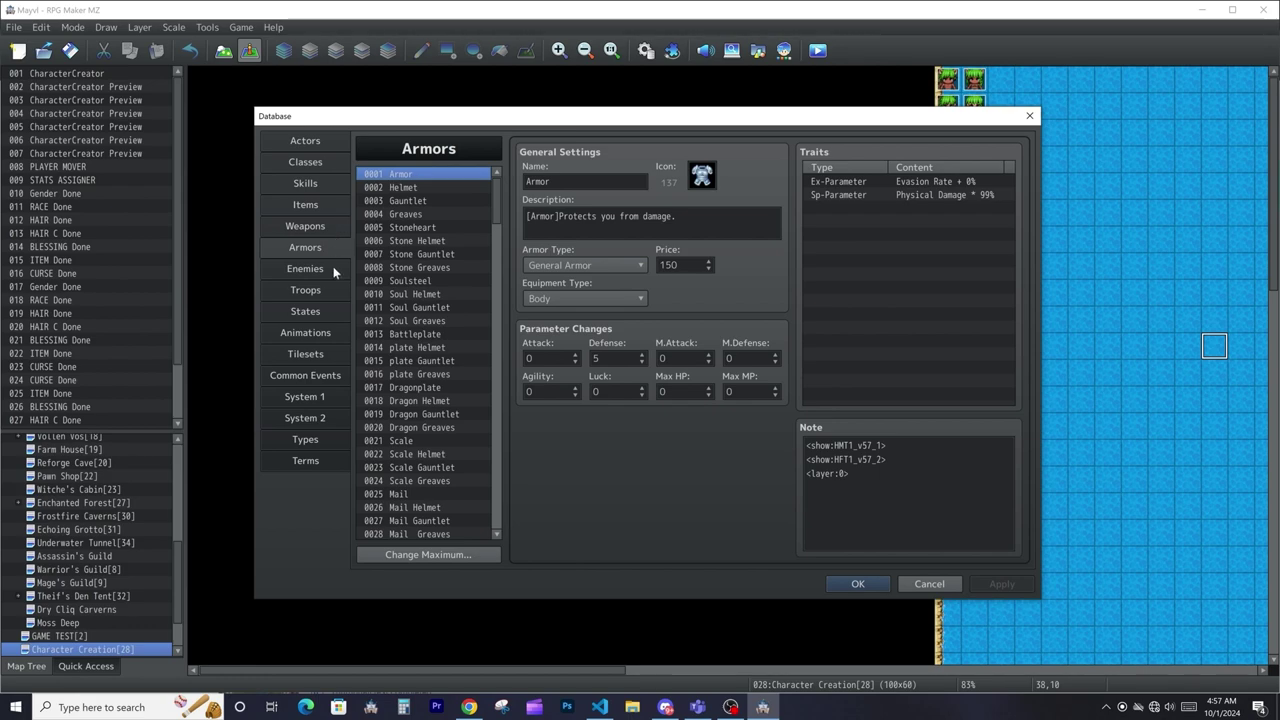
click(333, 267)
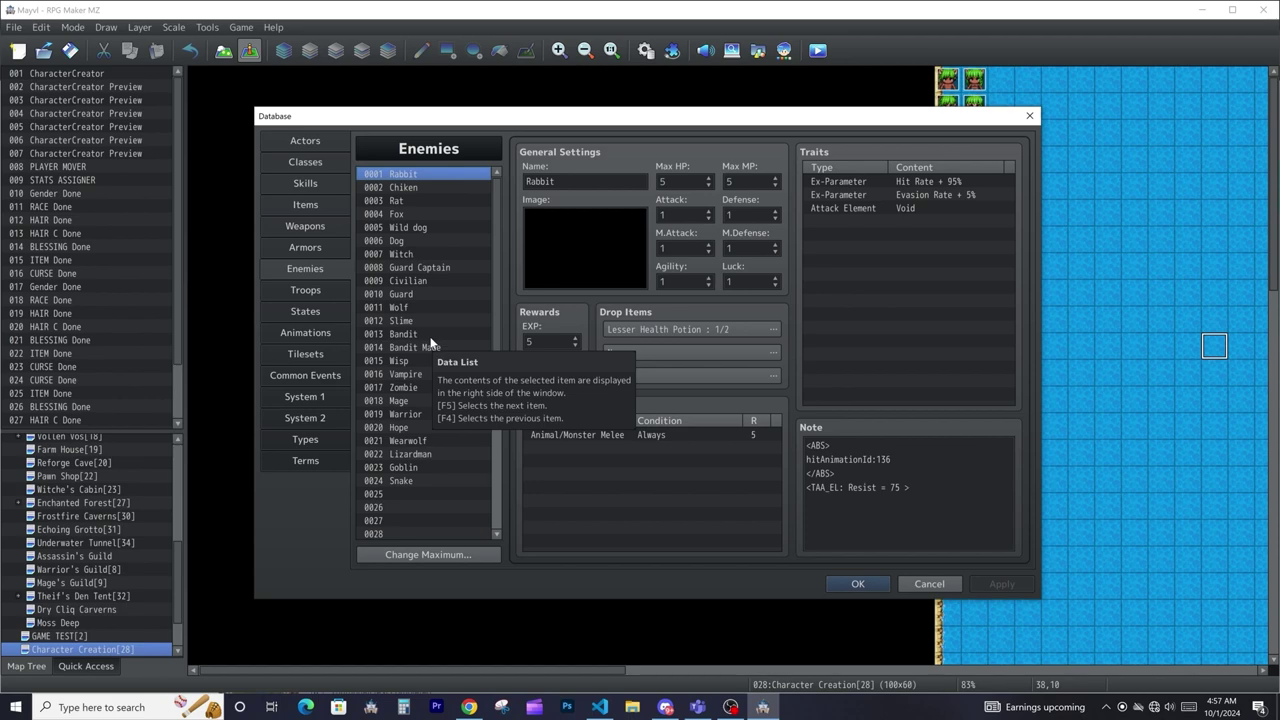
Step: On the Troops page, set the maximum number of troops to 1
click(321, 291)
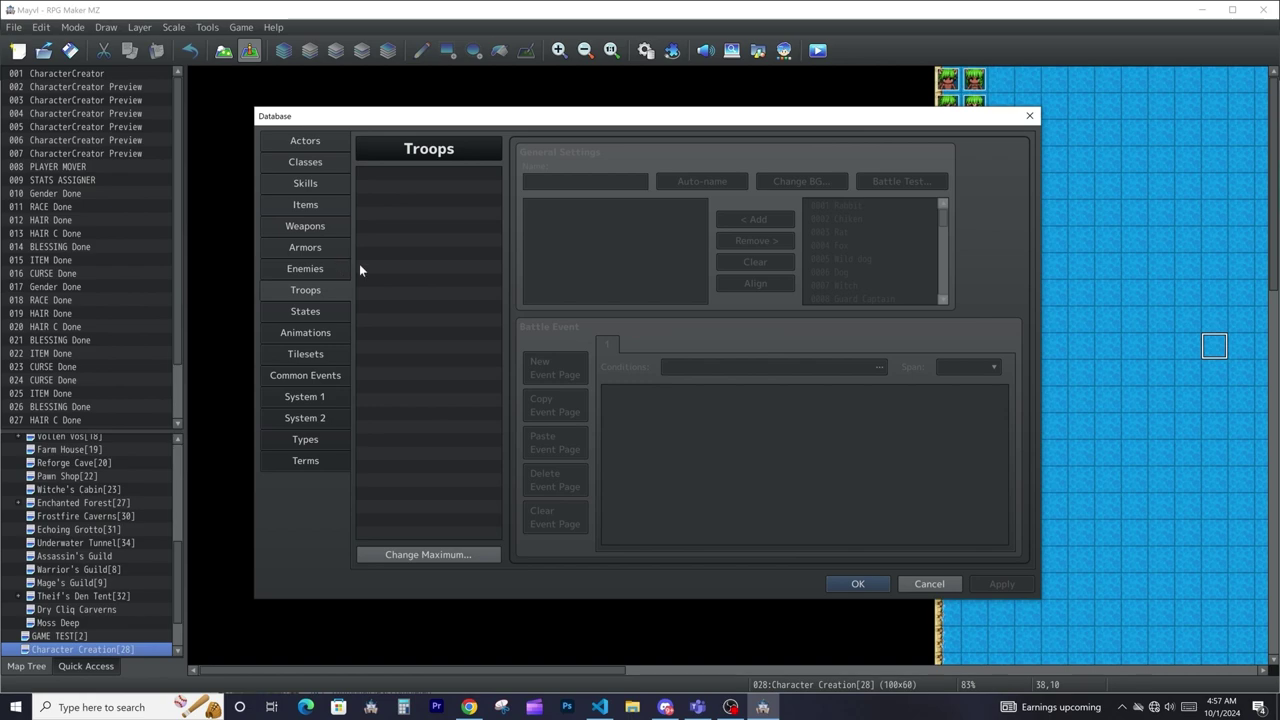
click(428, 556)
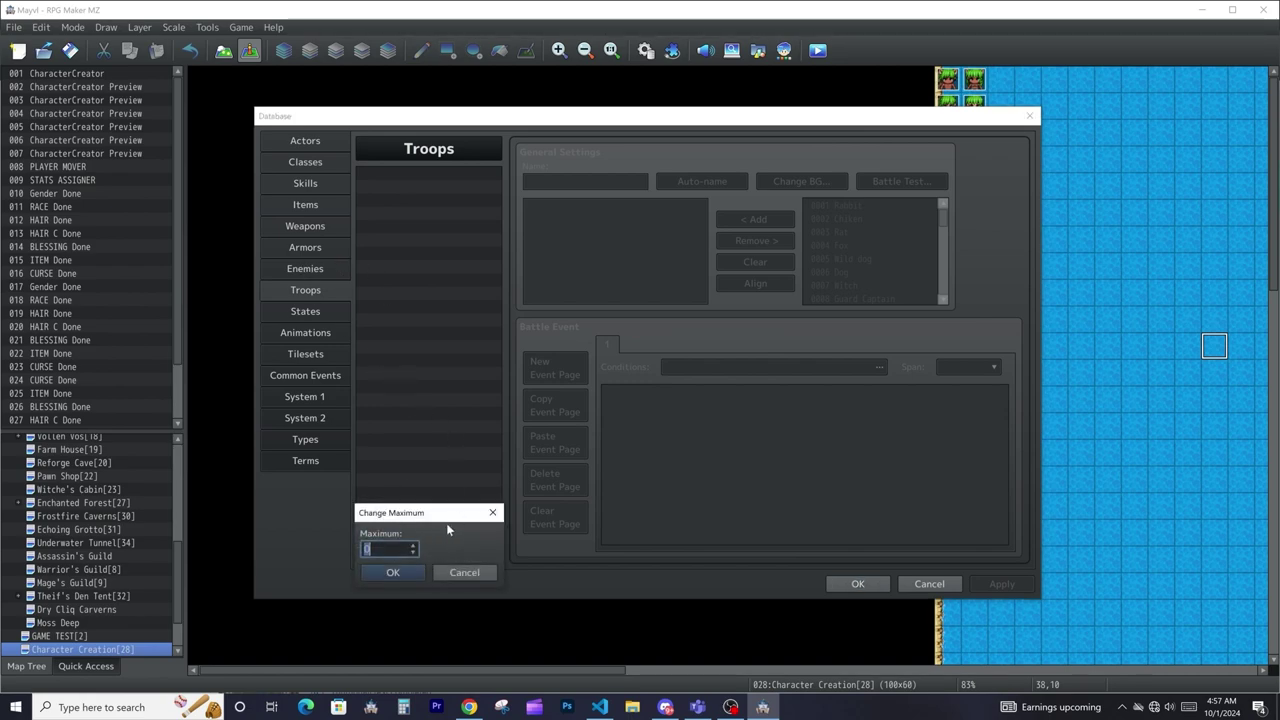
text(1)
click(409, 574)
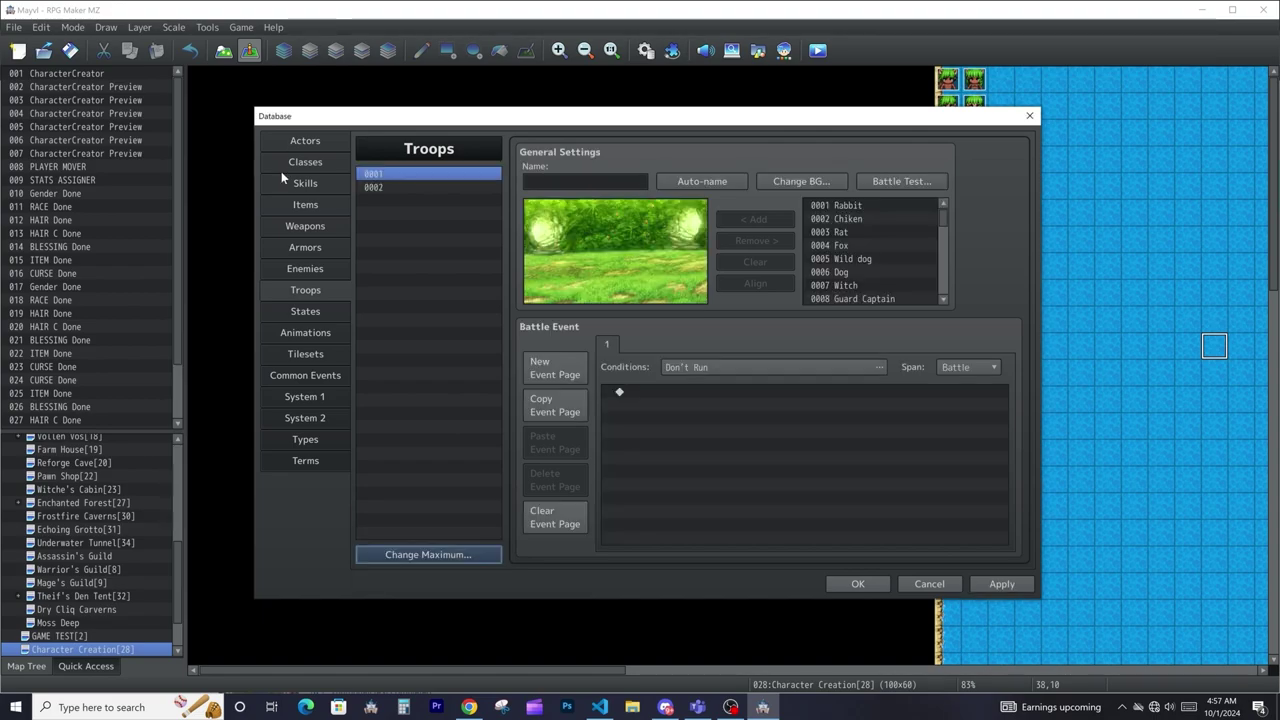
Step: Add the Rabbit enemy as a member of the troop
click(318, 270)
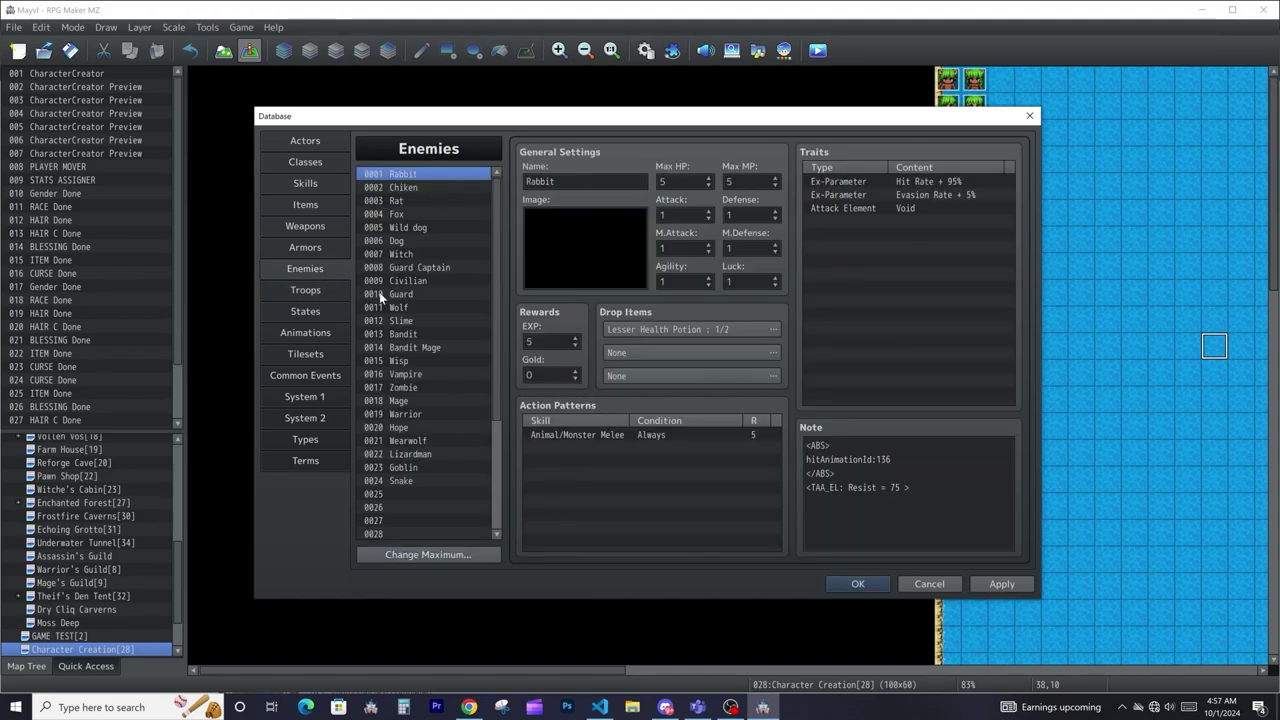
click(342, 294)
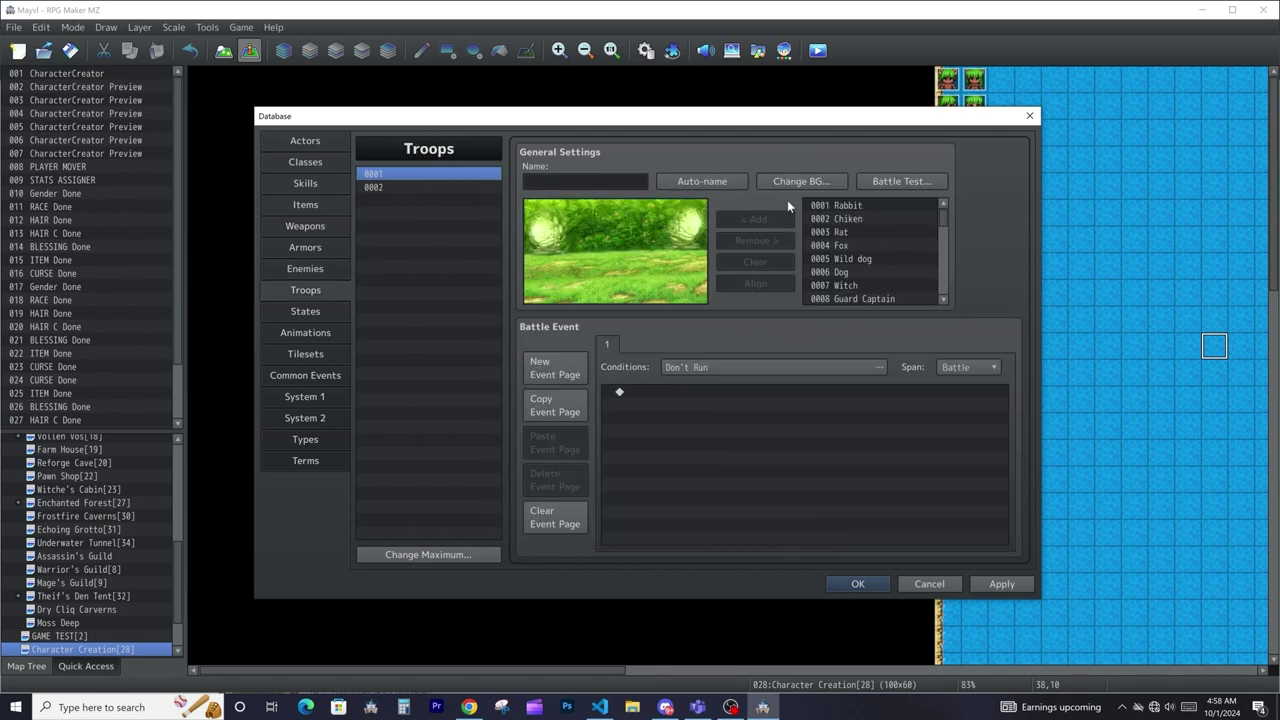
click(866, 206)
click(755, 219)
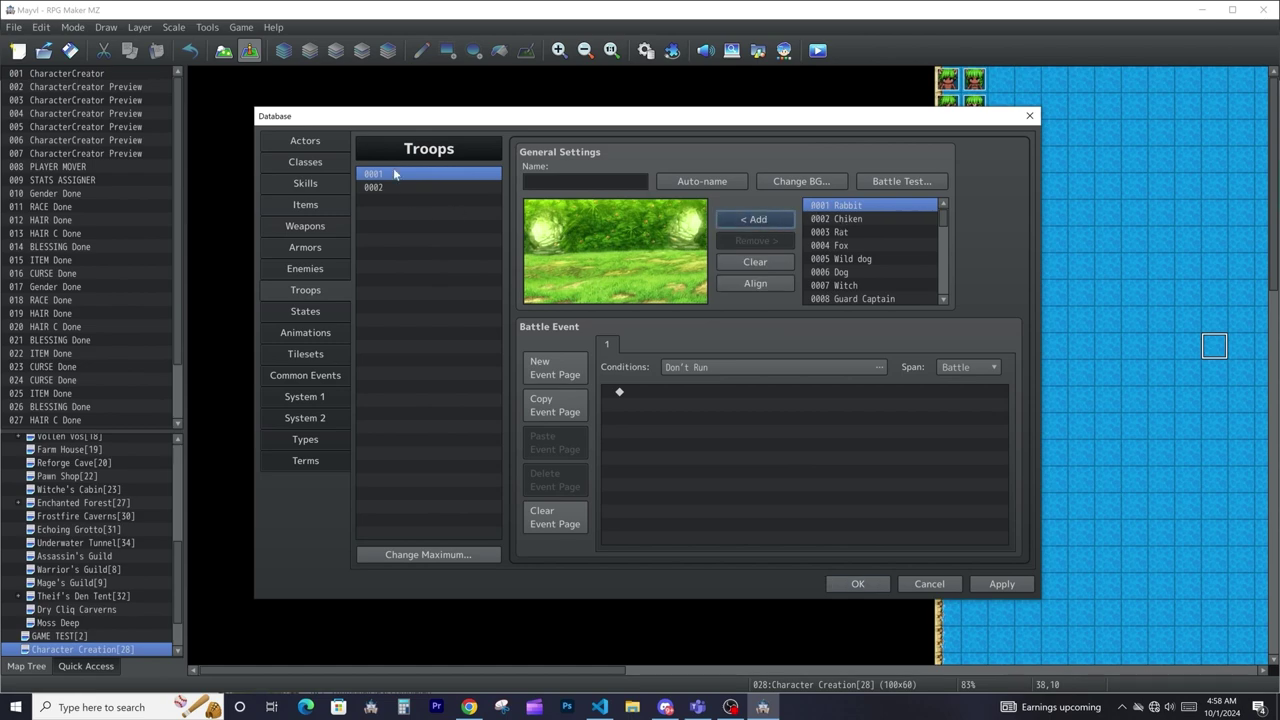
Step: Give the Rabbit enemy the Actor1_6 sprite as its battle image
click(306, 268)
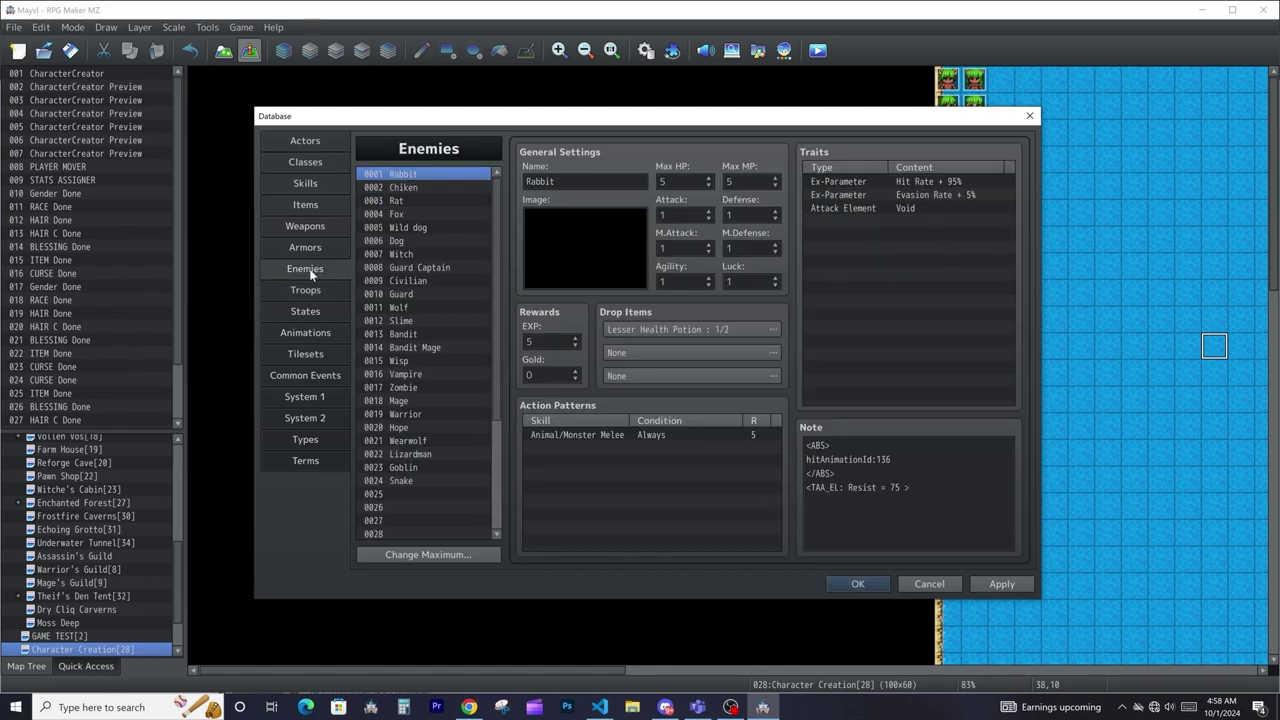
double_click(575, 262)
click(481, 270)
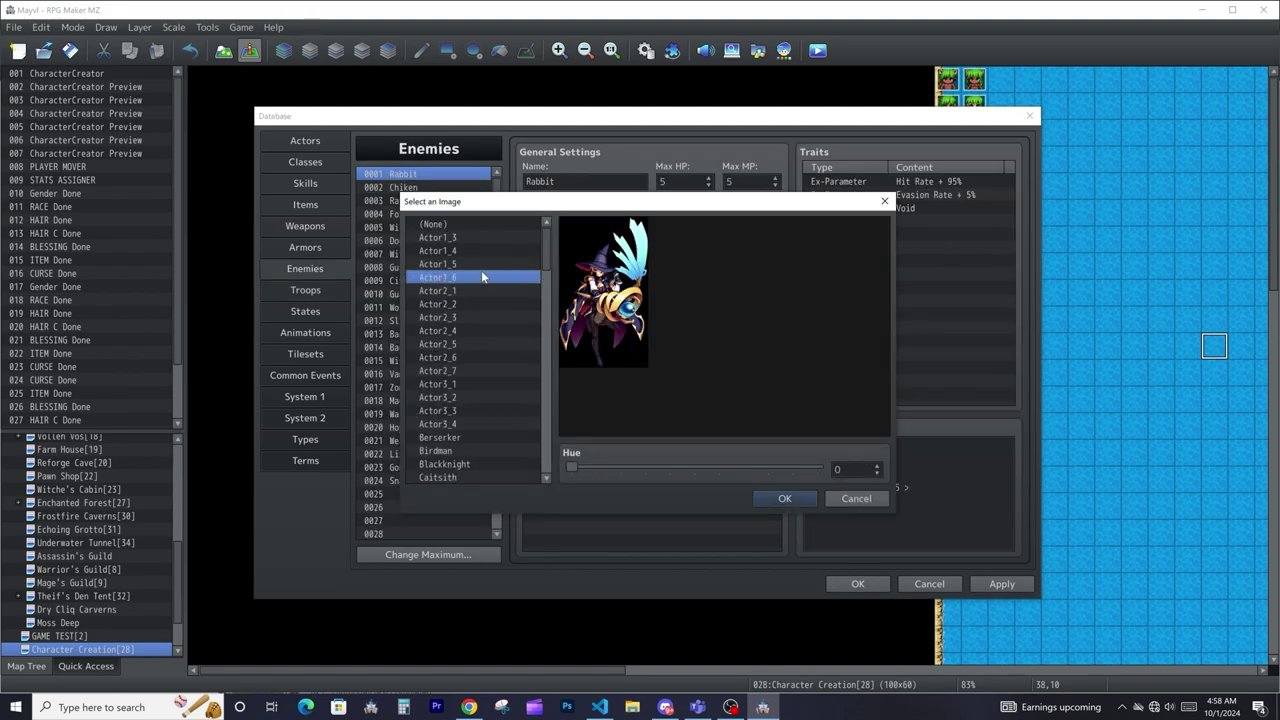
double_click(481, 270)
Step: Empty troop 0001 by removing both of its enemies, including Chiken
click(306, 290)
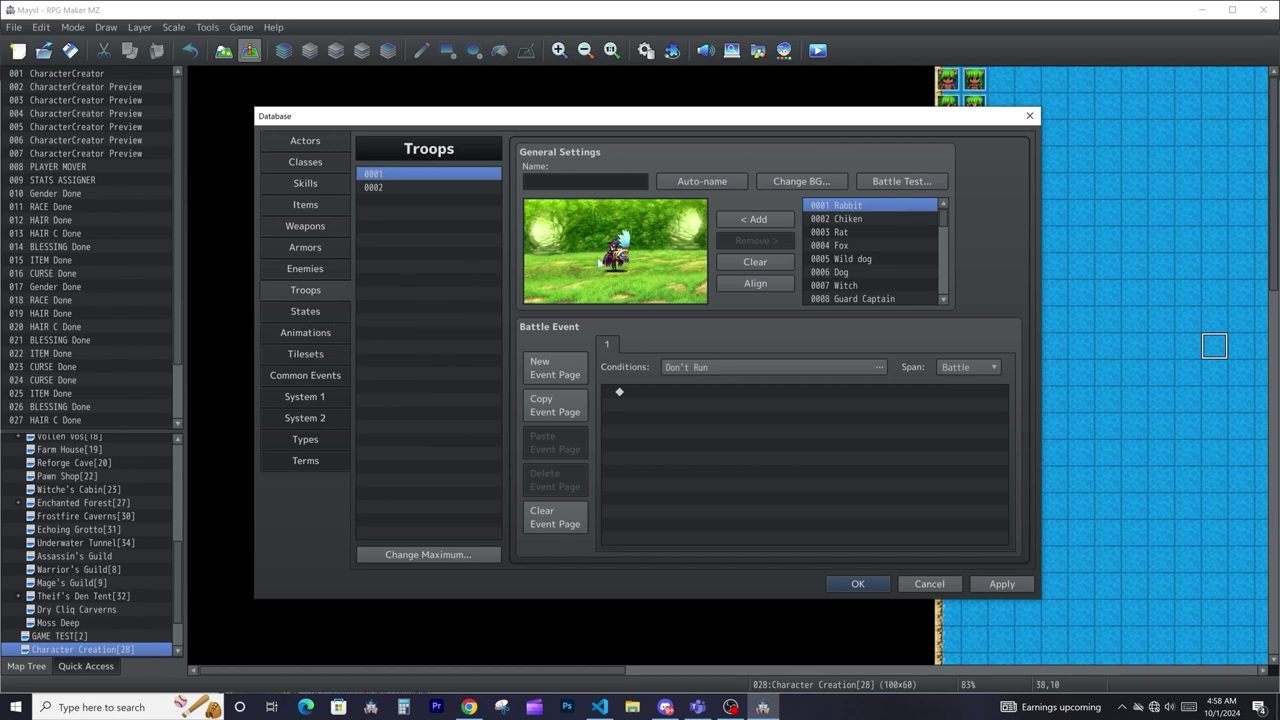
drag(611, 268, 600, 233)
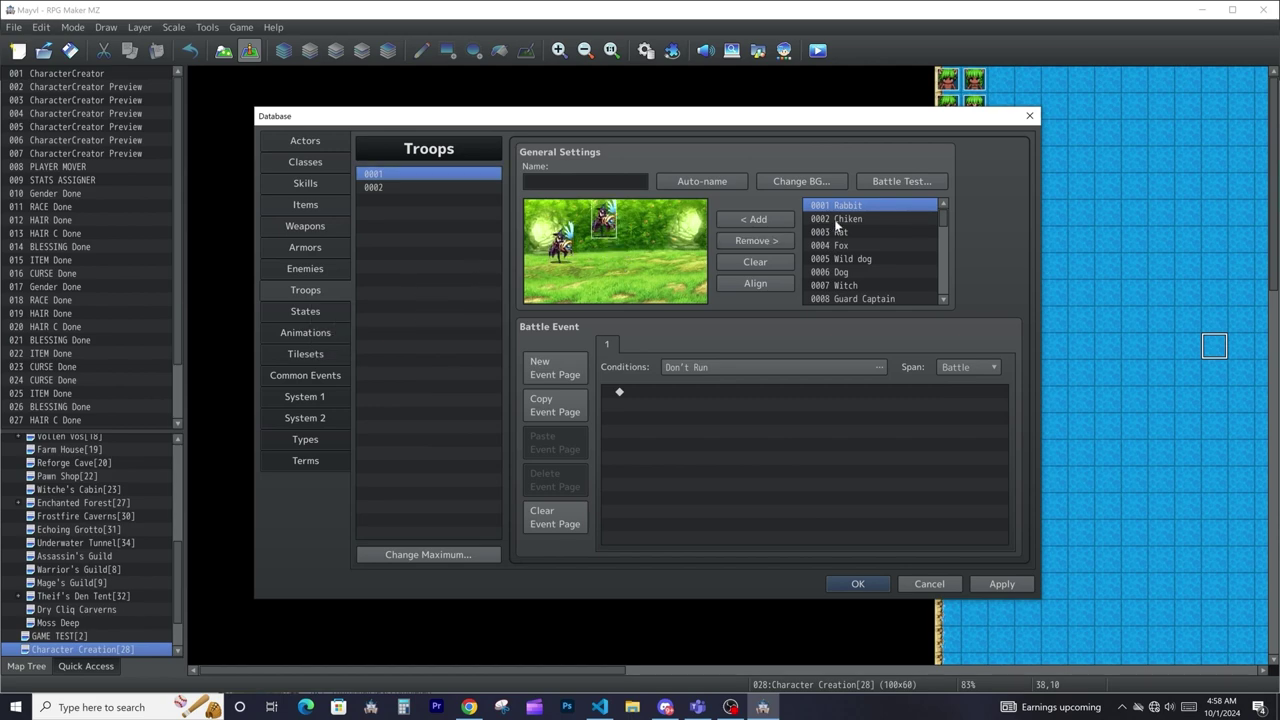
click(836, 219)
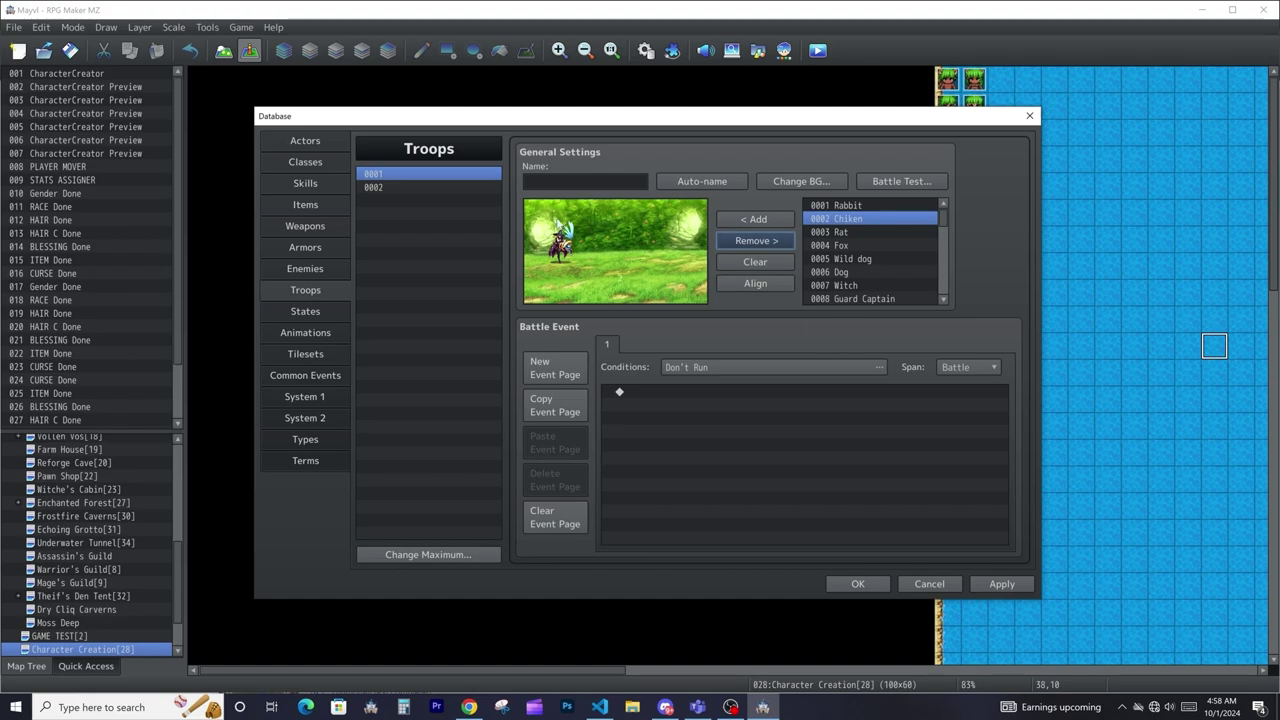
click(757, 240)
drag(560, 245, 602, 237)
click(769, 243)
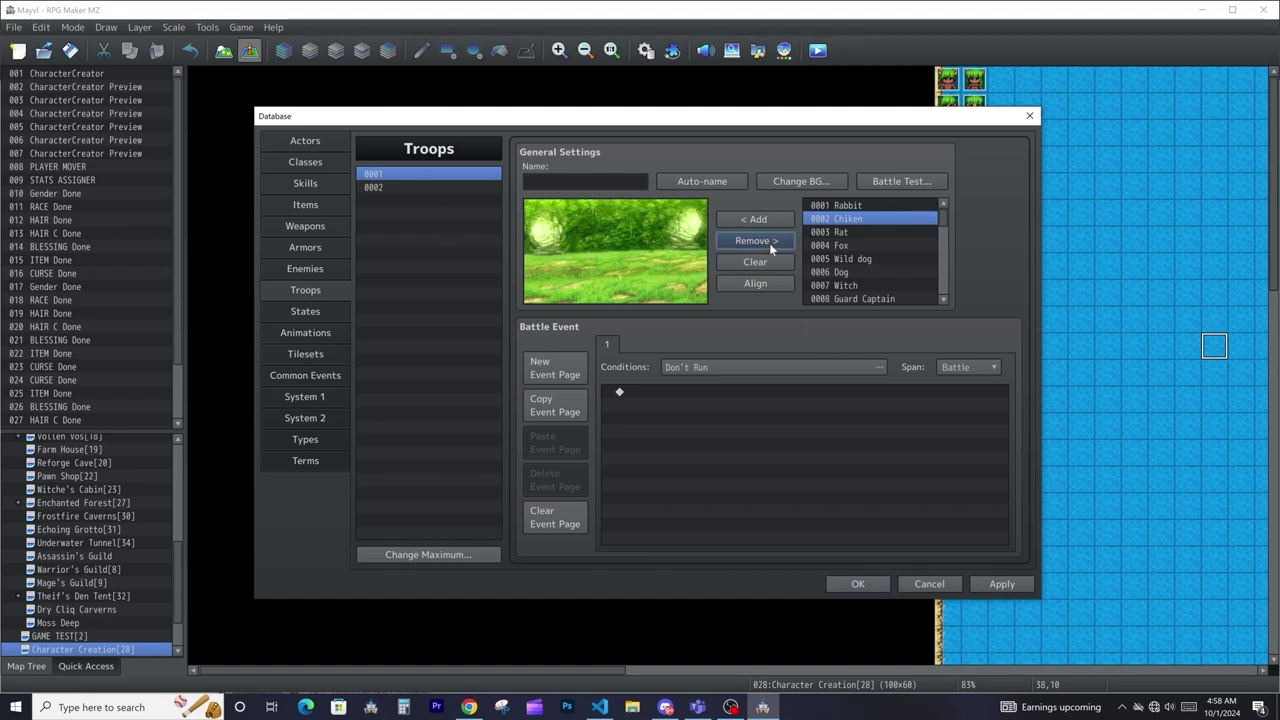
click(305, 311)
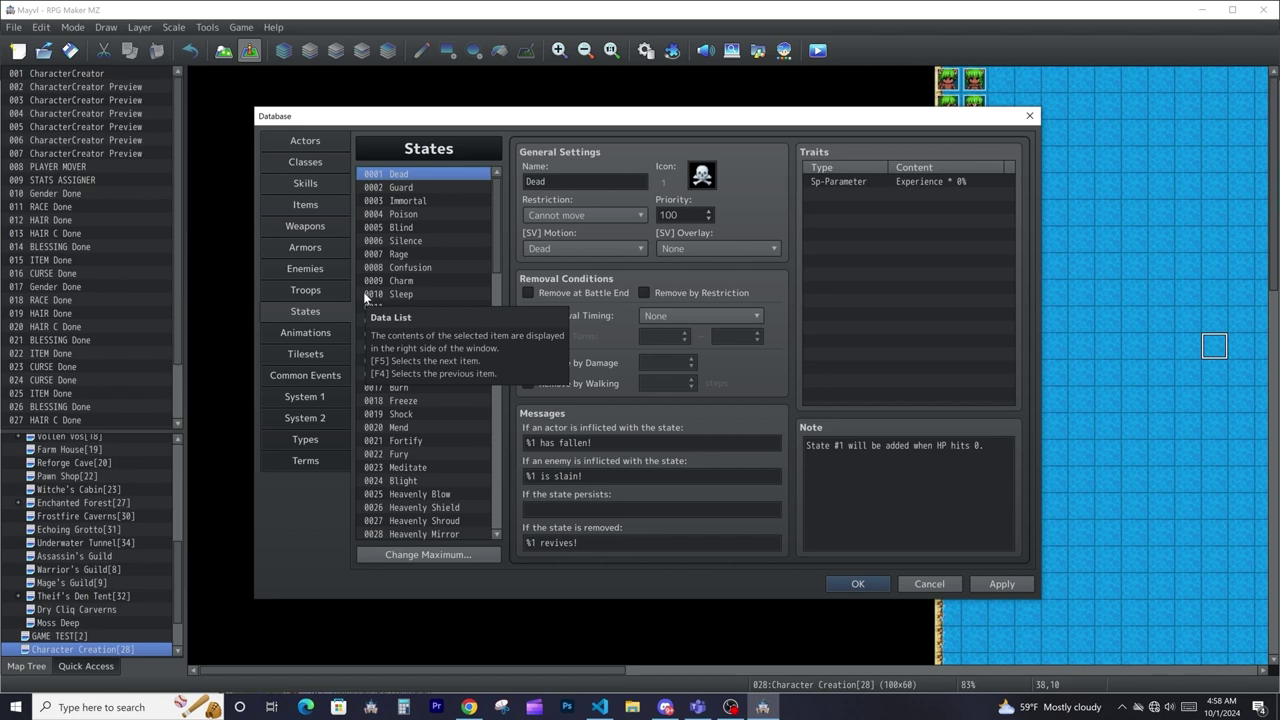
Step: Scroll the States list and inspect the 0026 Heavenly Shield state
scroll(430, 440, down, 2)
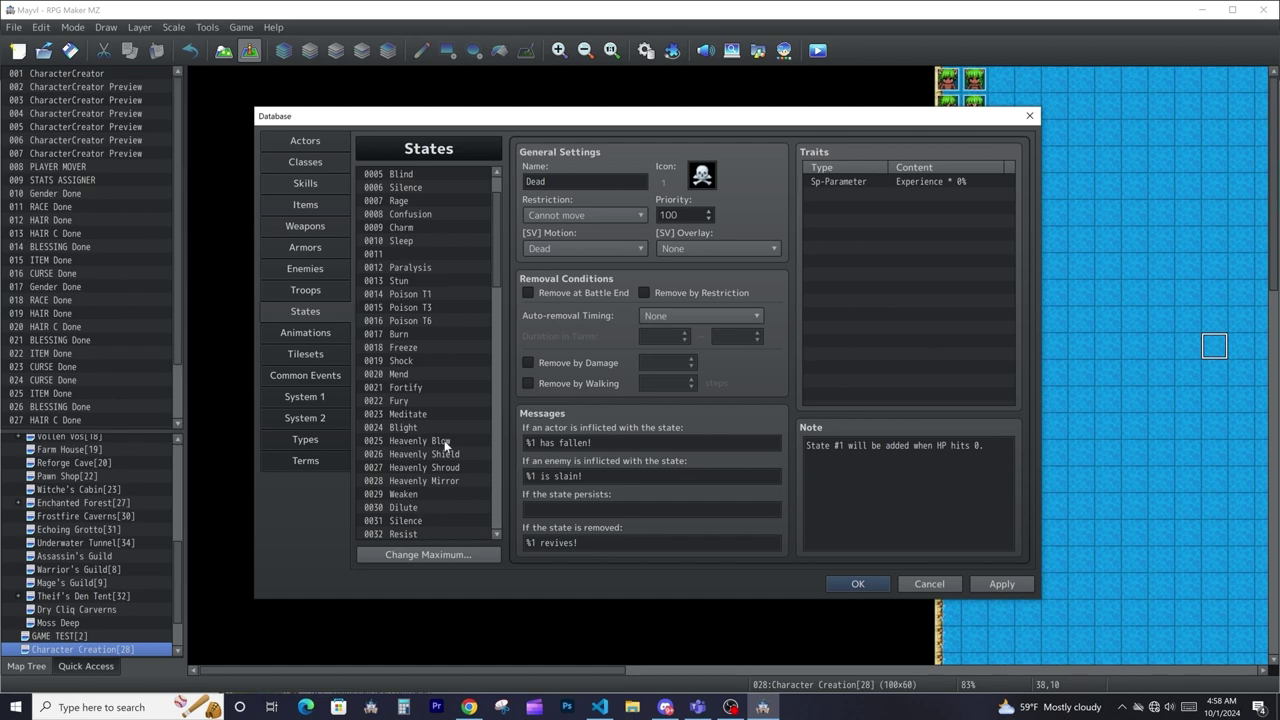
click(440, 454)
scroll(440, 454, down, 5)
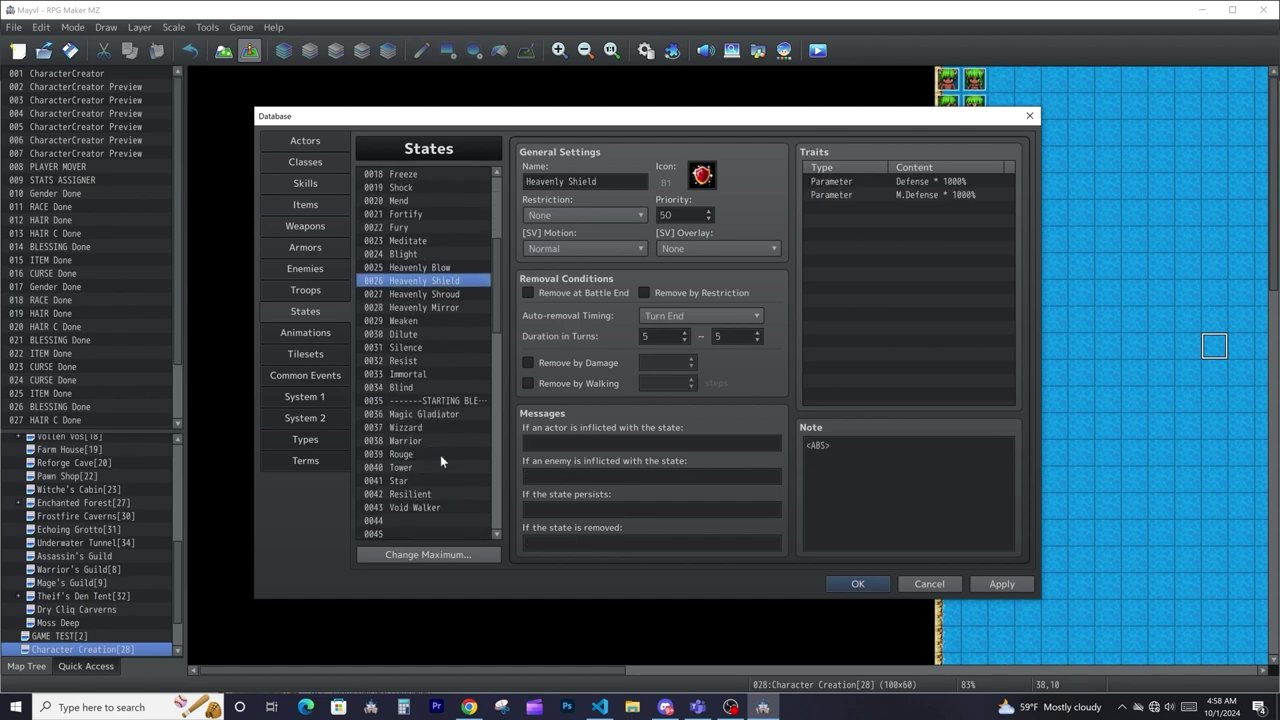
scroll(440, 454, down, 1)
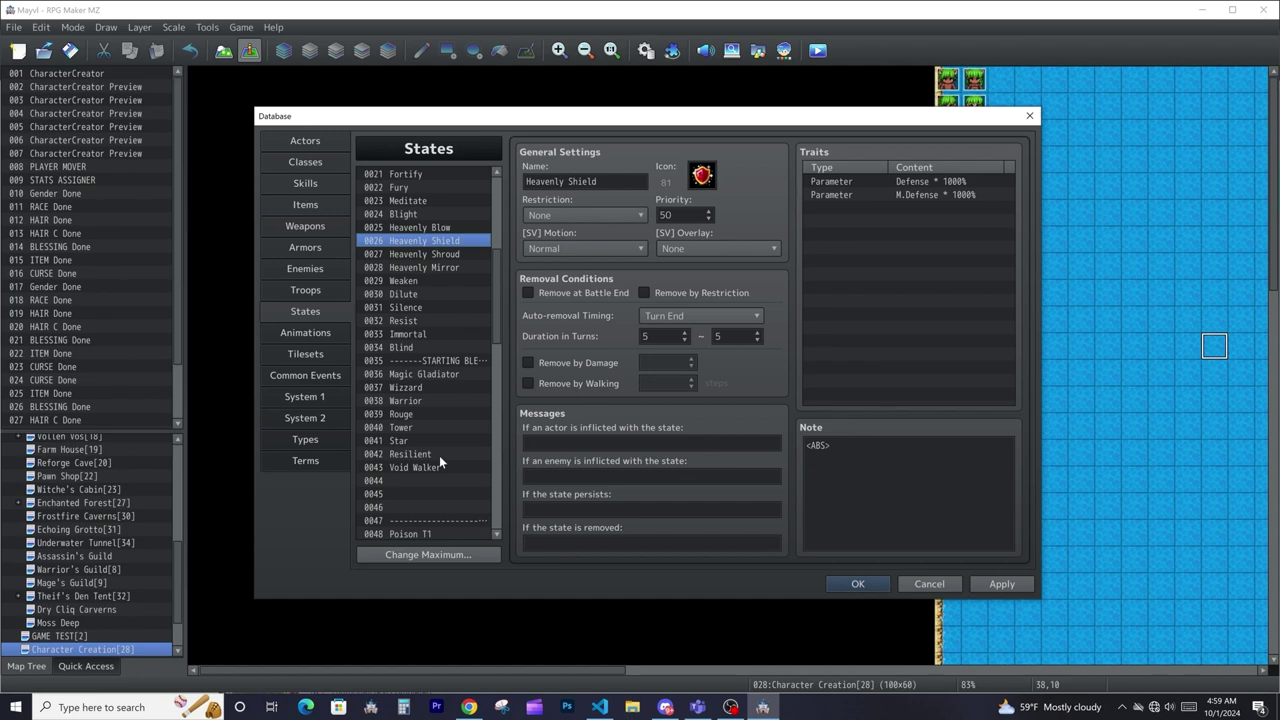
click(305, 333)
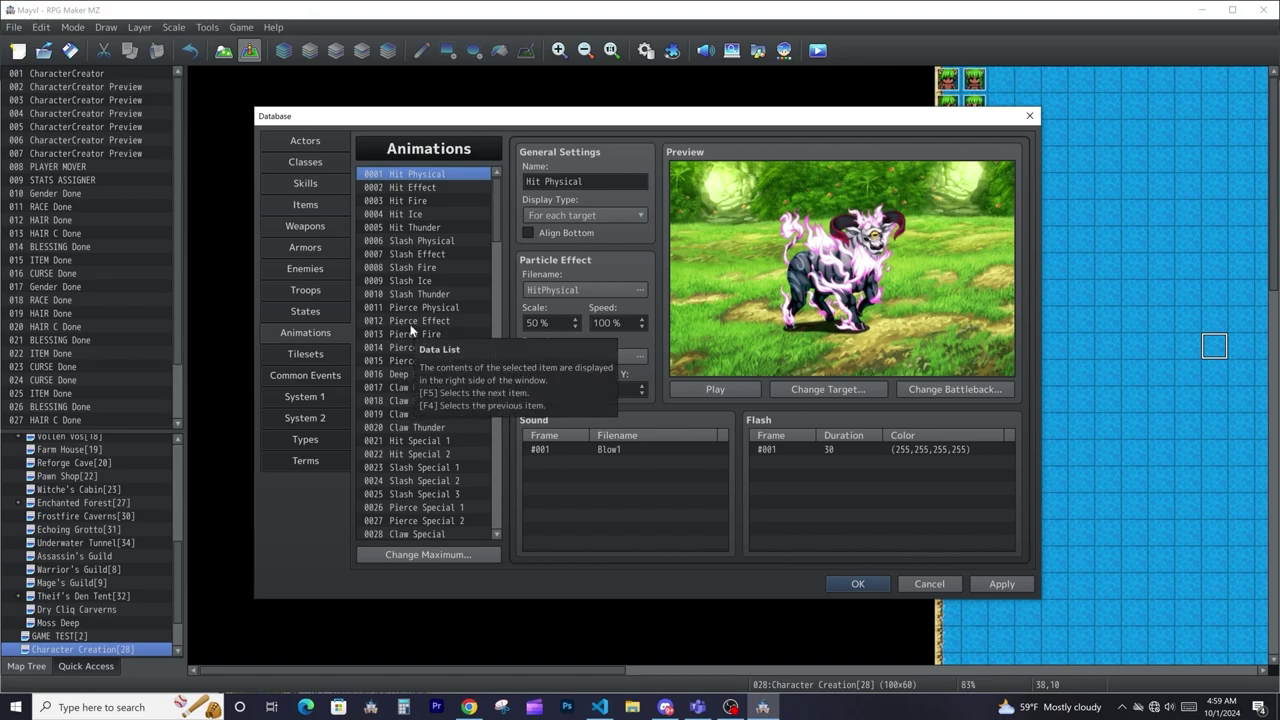
click(873, 590)
double_click(678, 457)
double_click(556, 275)
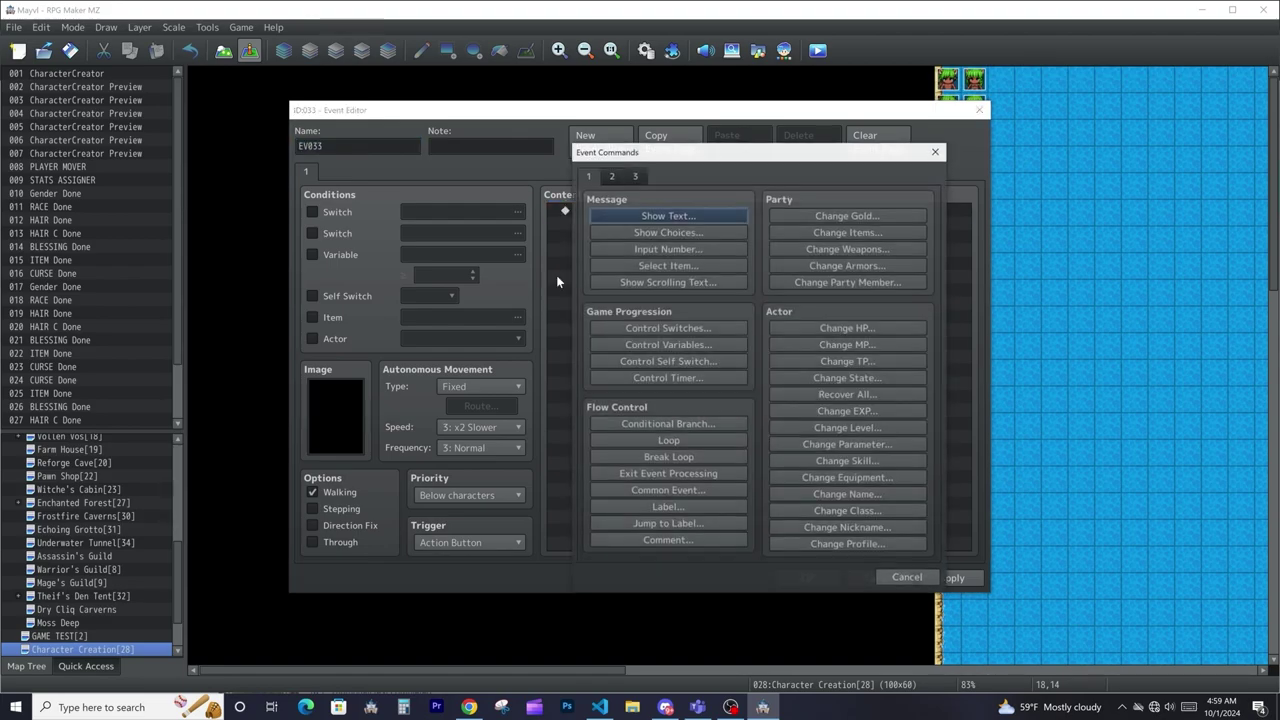
click(609, 177)
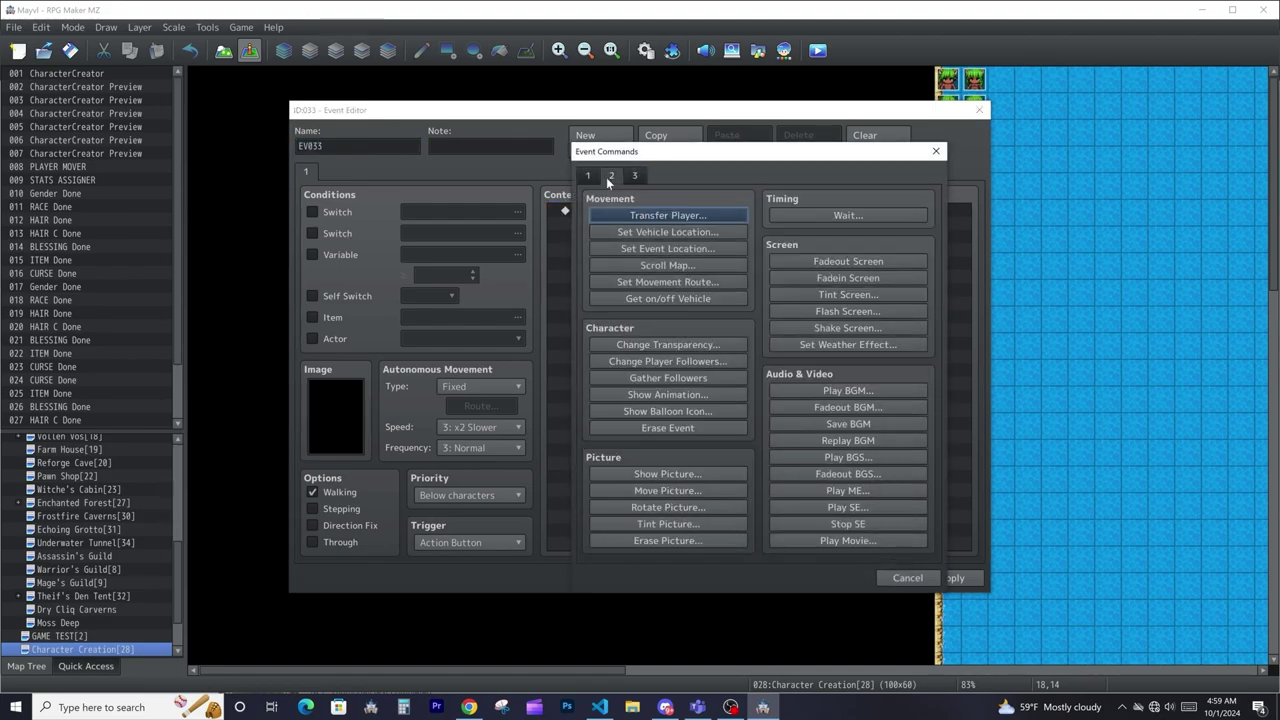
click(668, 395)
click(752, 341)
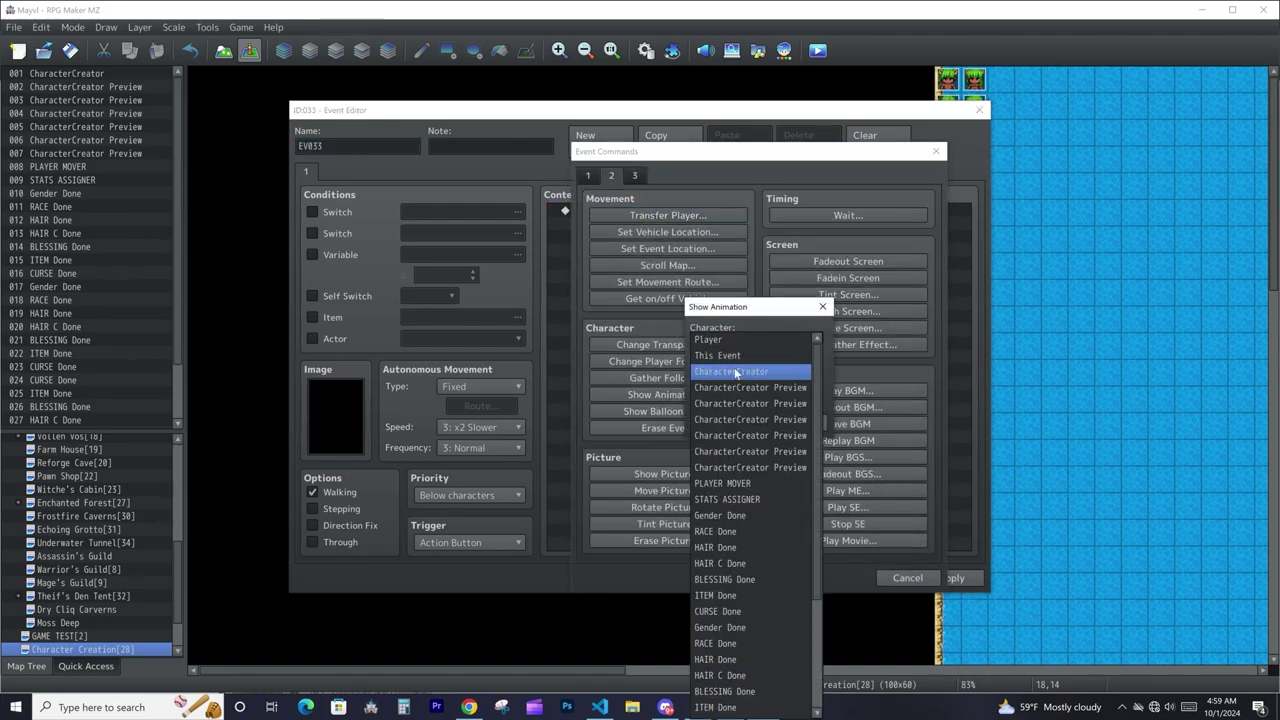
click(827, 409)
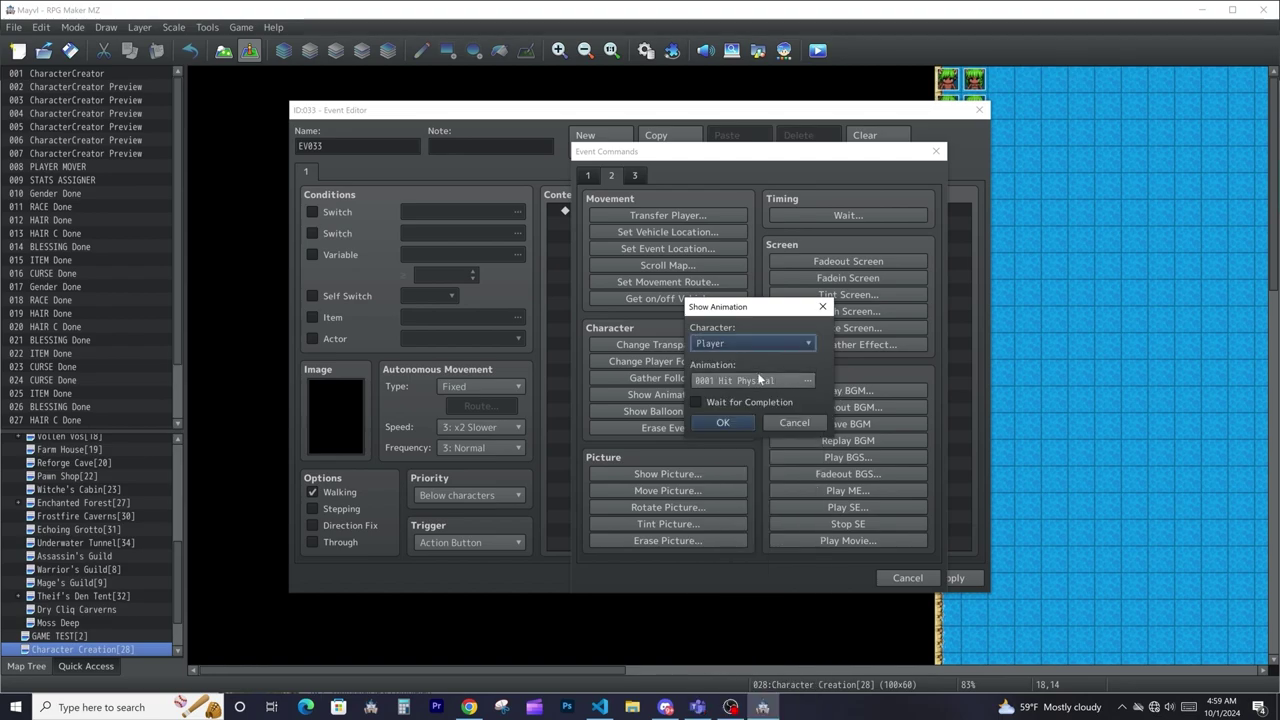
click(790, 422)
click(928, 577)
click(904, 577)
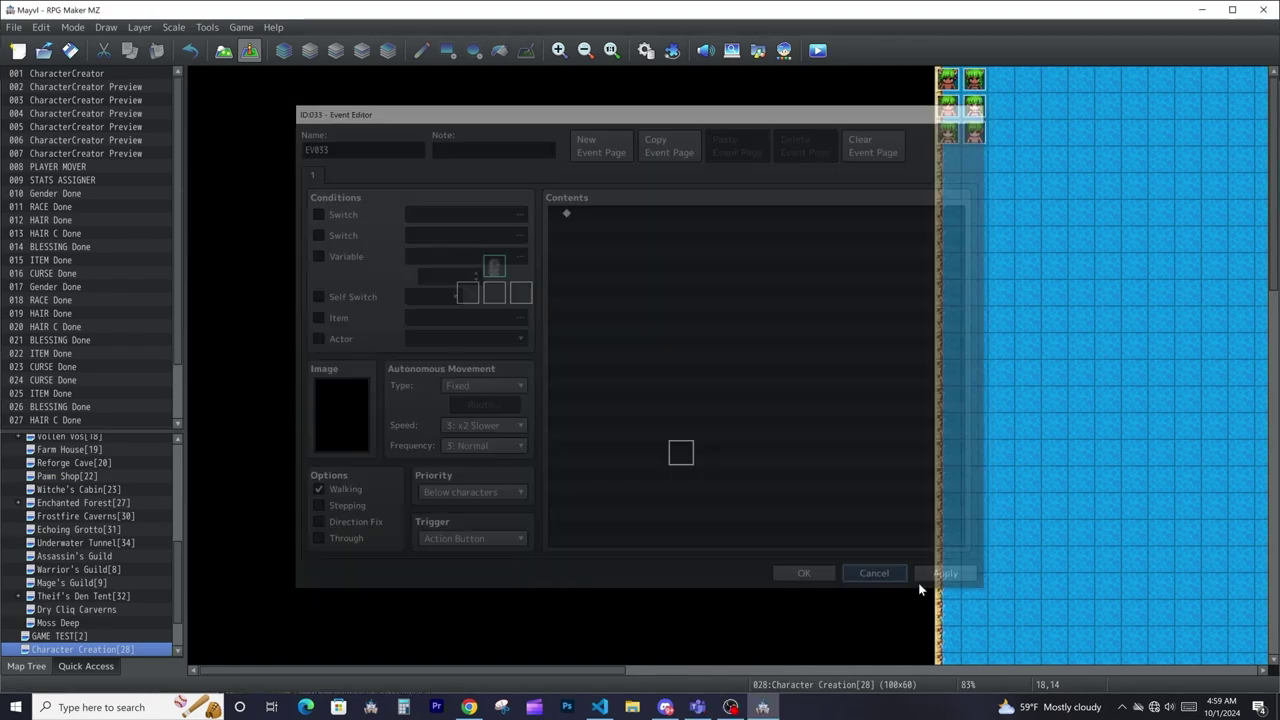
Step: Reopen the Database and check the Axe+ skill's animation without changing it
click(208, 30)
click(235, 47)
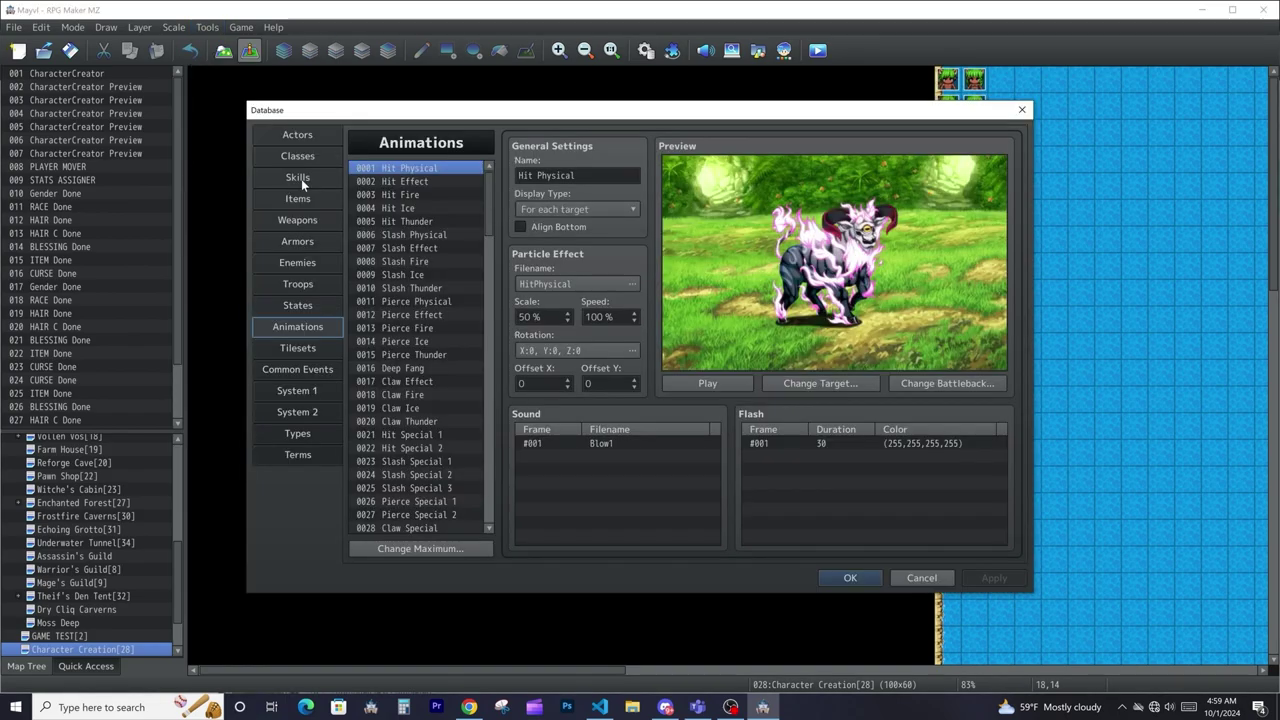
click(297, 177)
click(389, 248)
click(390, 261)
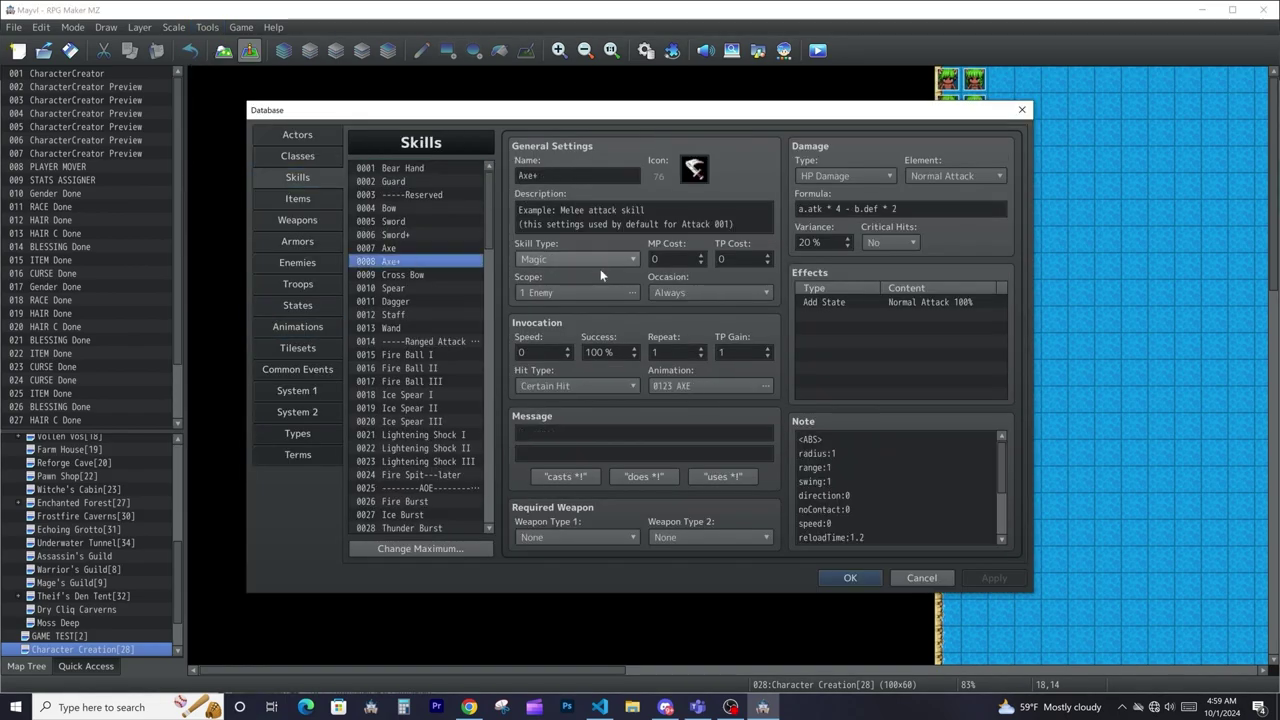
click(760, 385)
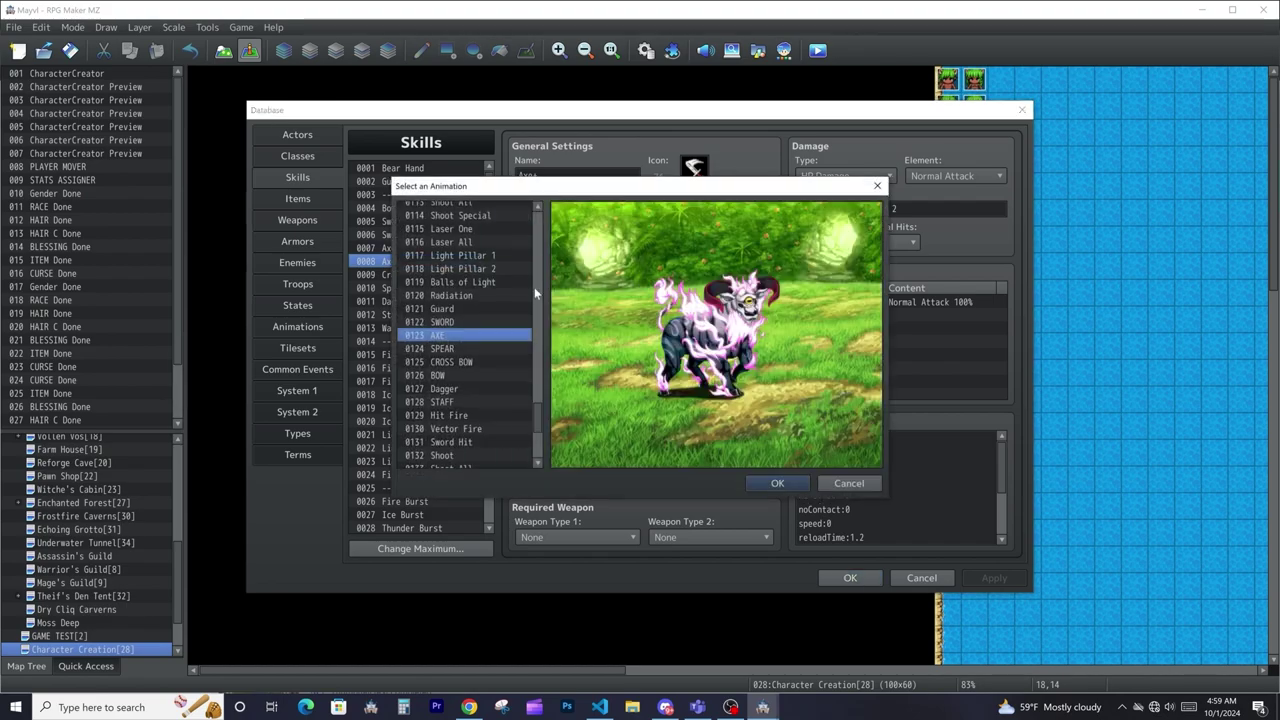
click(778, 484)
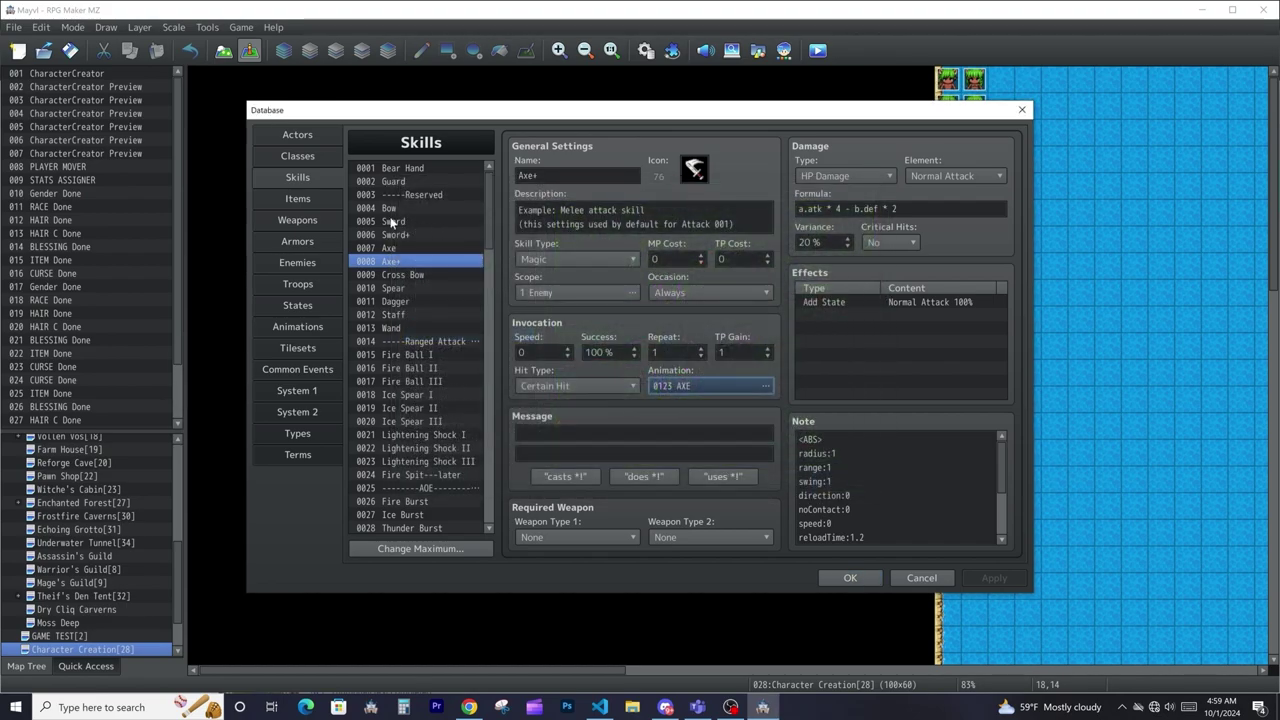
Step: View the Major Health Potion item, then the Sword weapon entry
click(314, 203)
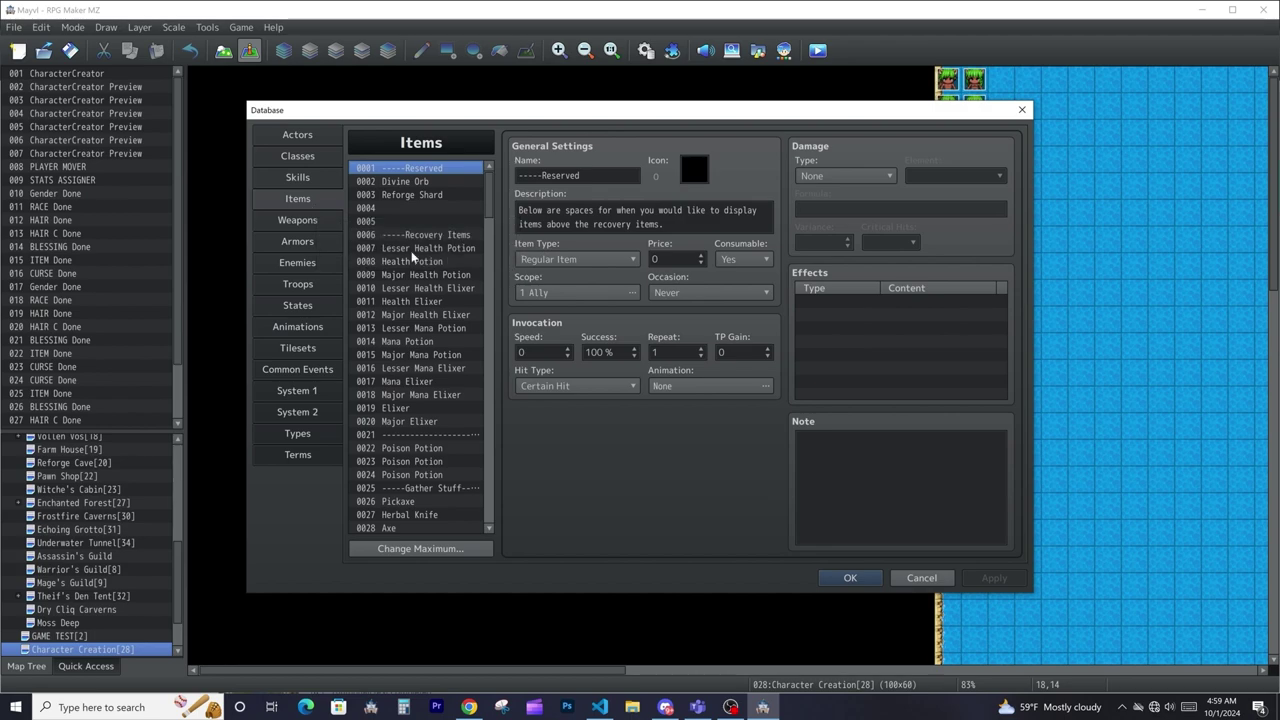
click(395, 275)
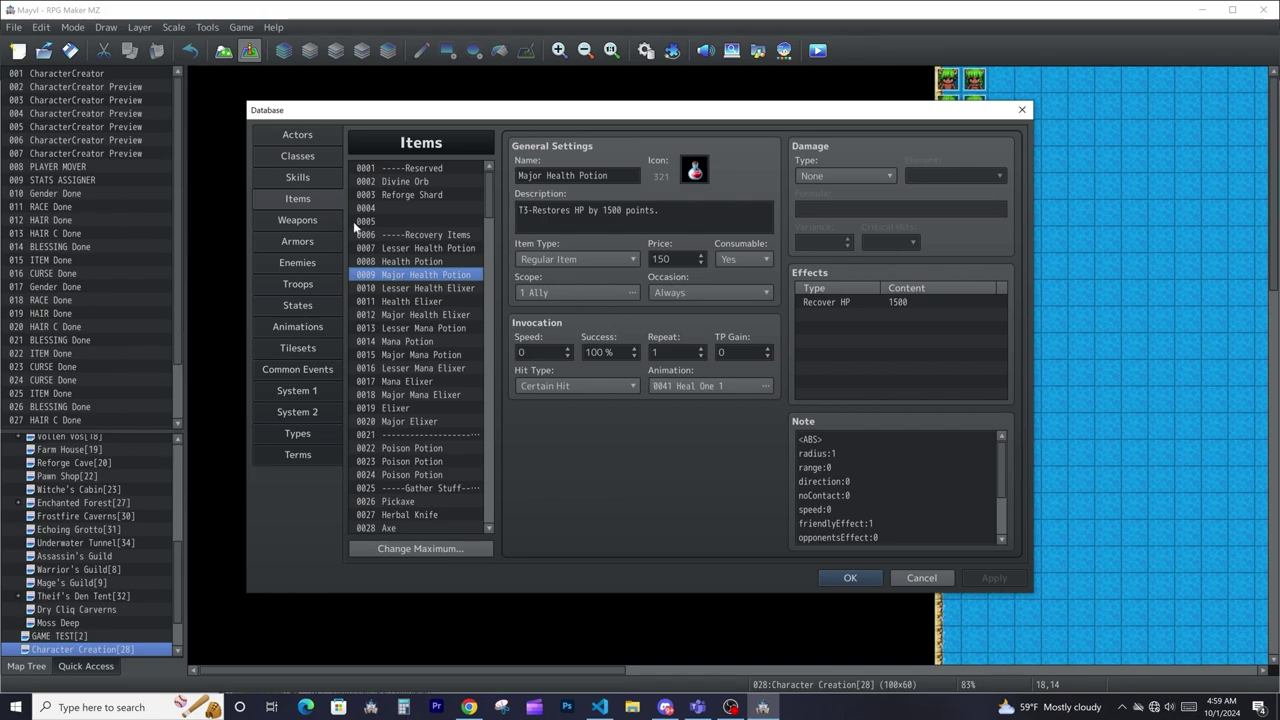
click(319, 222)
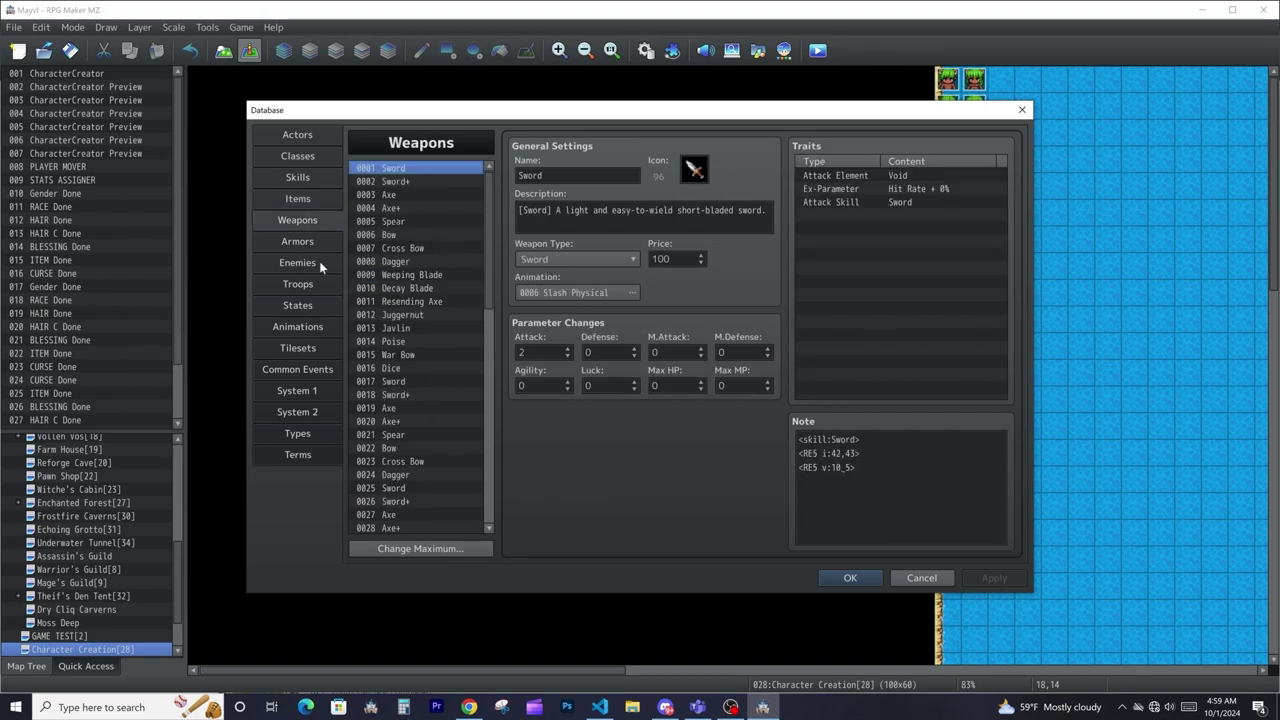
Step: Select the 0005 Hit Thunder animation and play its preview
click(305, 326)
click(426, 221)
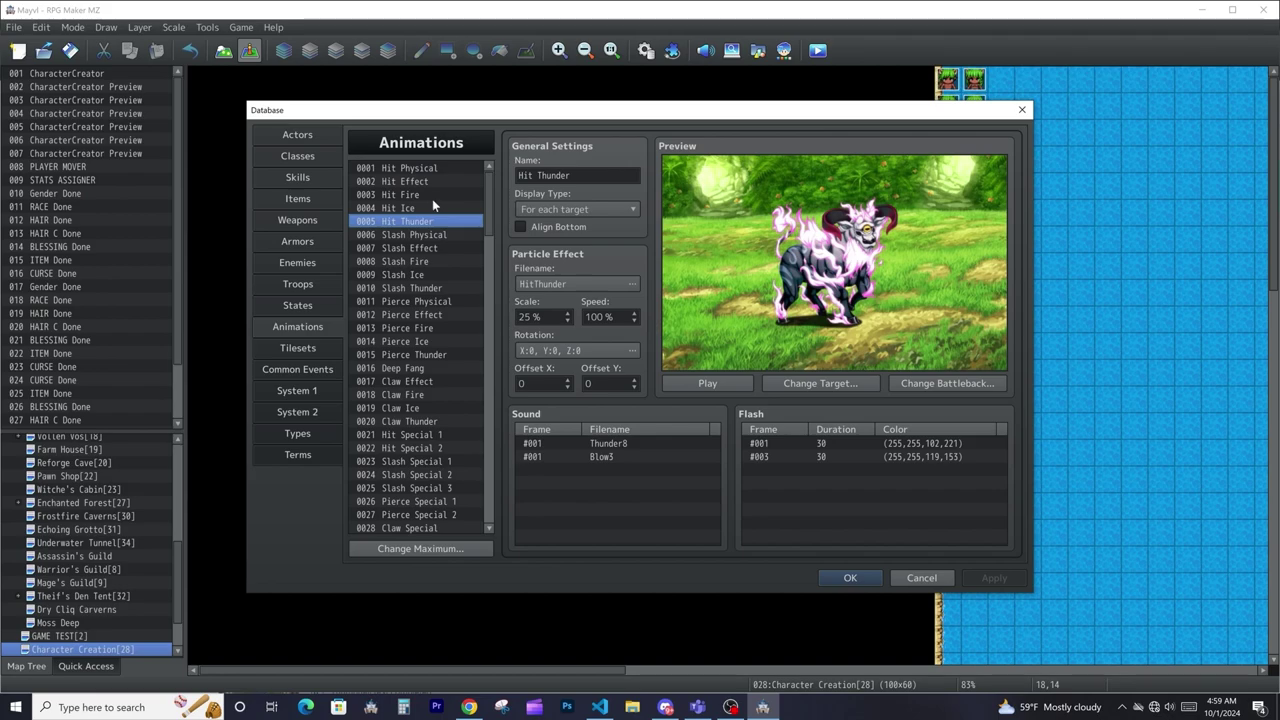
click(684, 382)
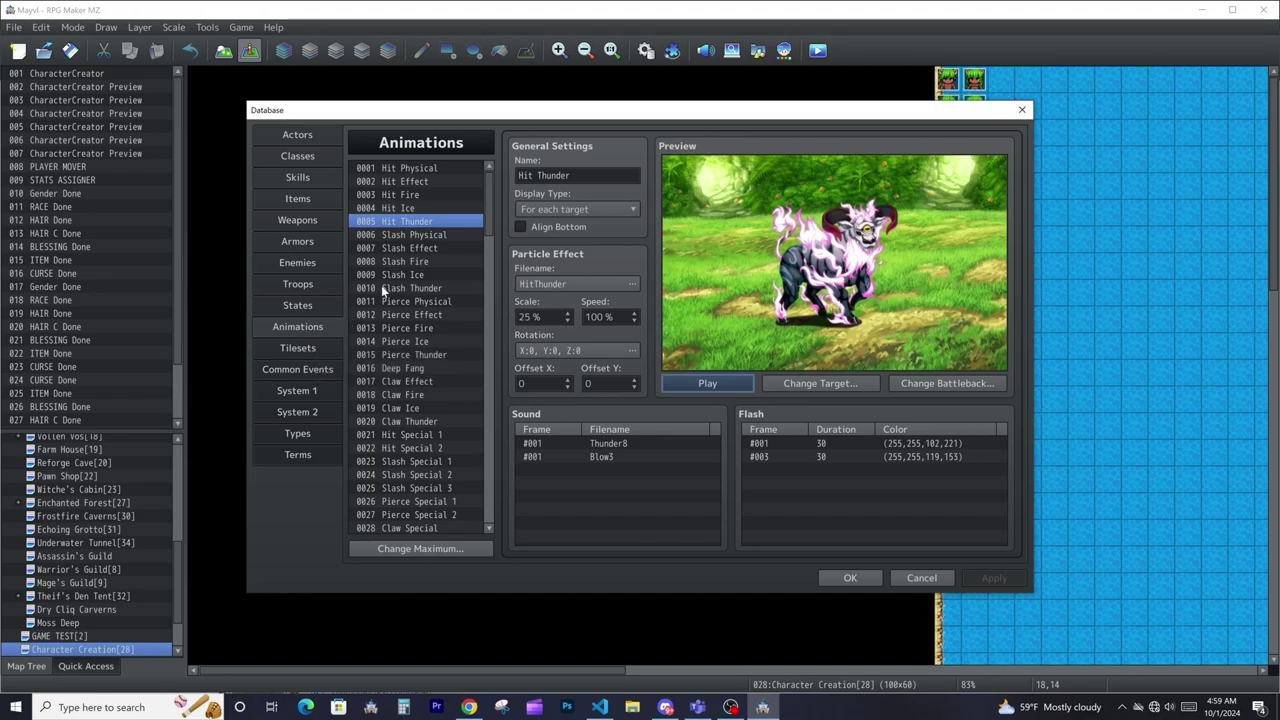
click(298, 348)
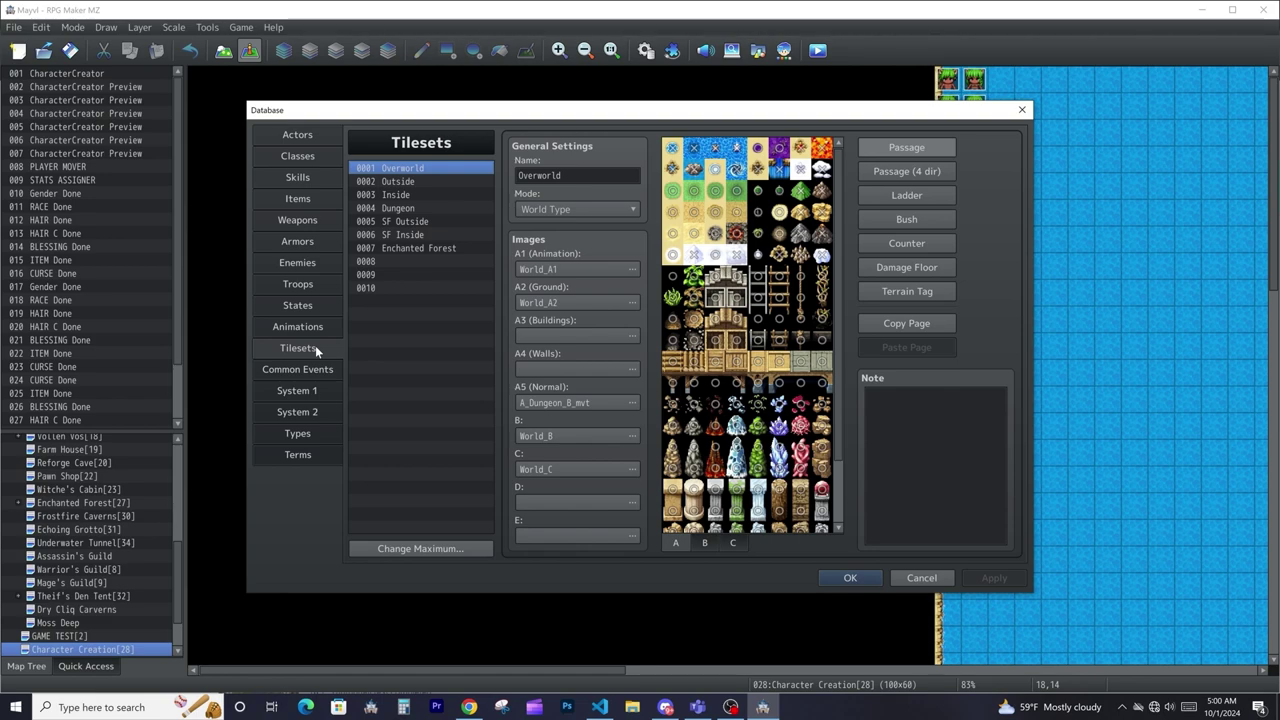
Step: Select empty tileset 0009 and assign A_Dungeon_A5_mvt to its A1 layer
click(410, 184)
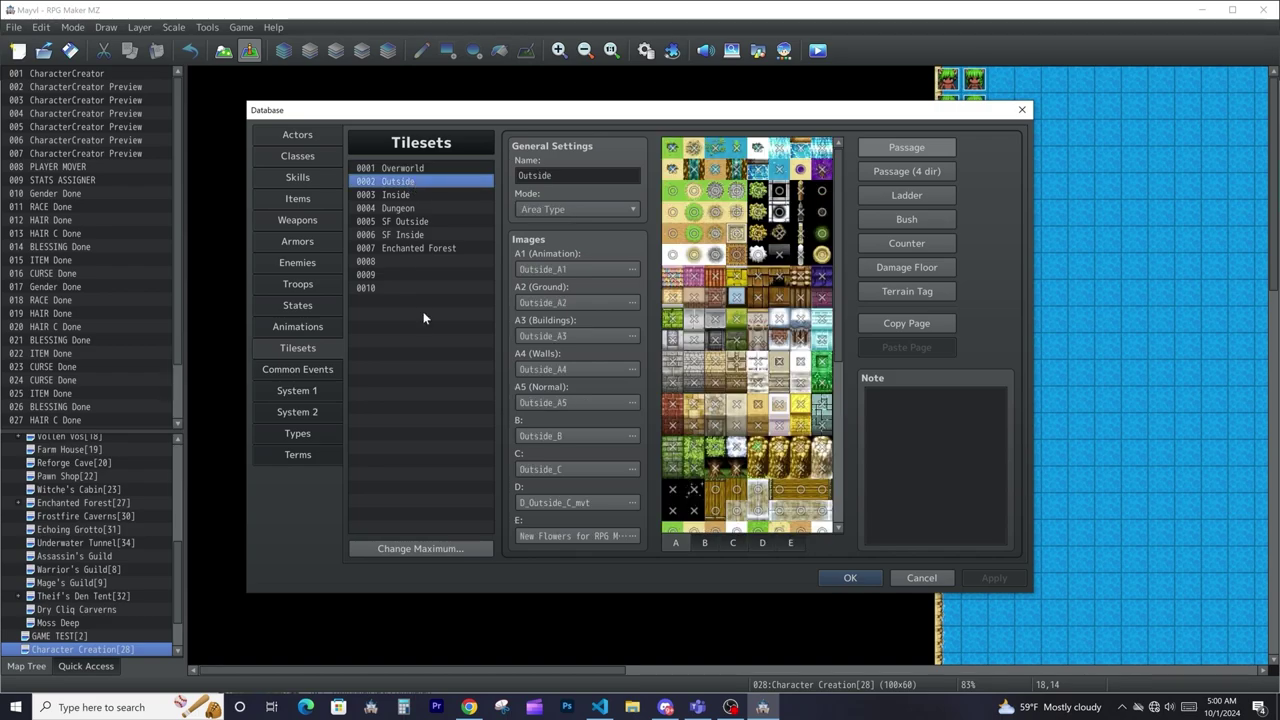
click(398, 273)
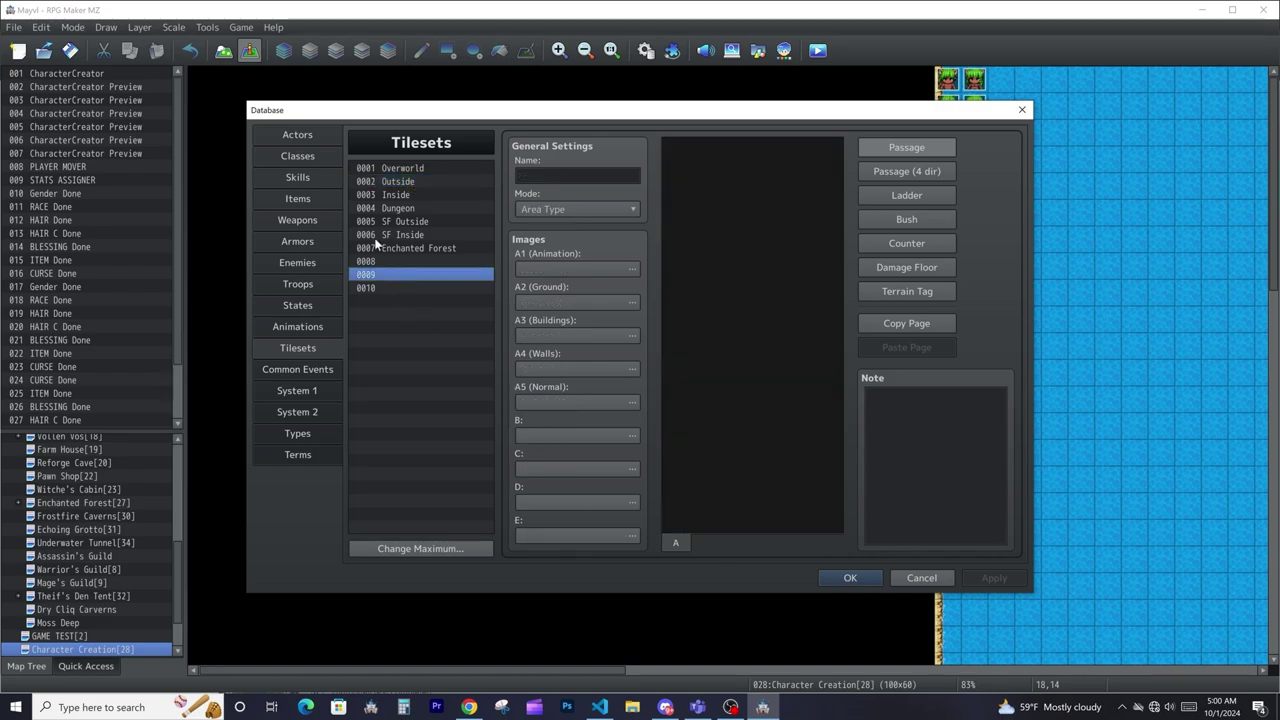
click(631, 268)
click(771, 491)
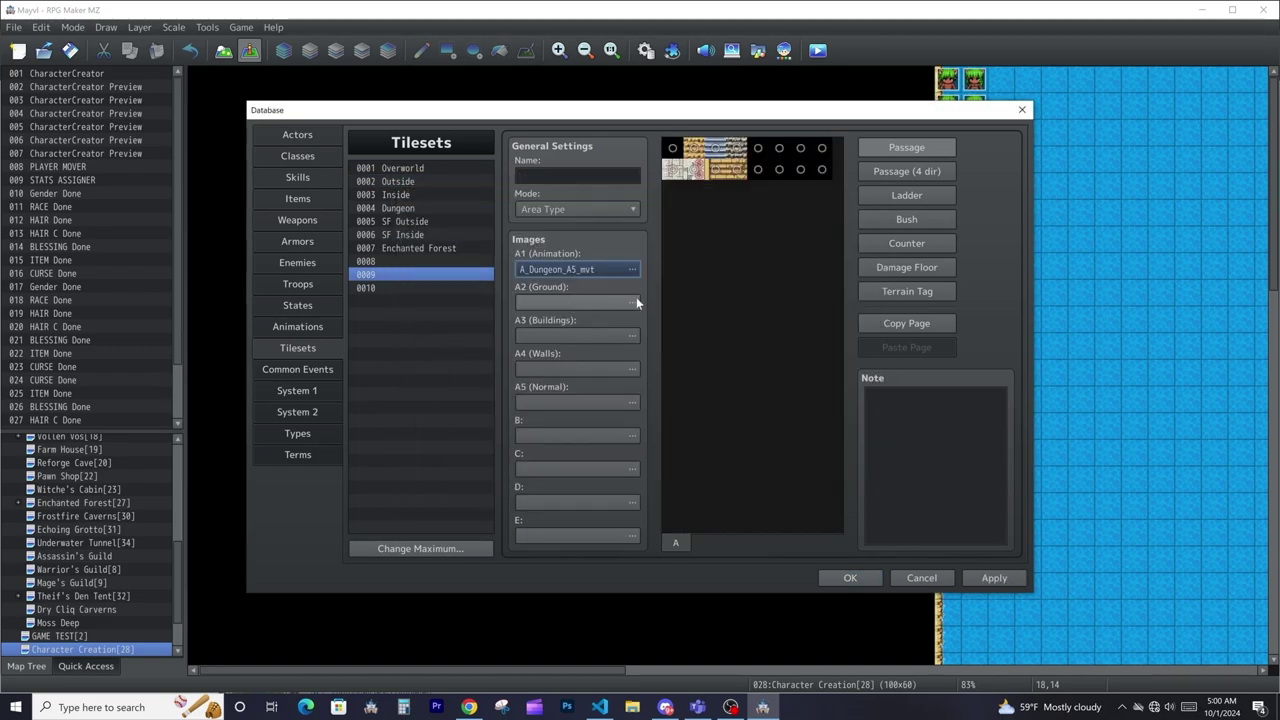
Step: Try several A2 ground images, settling on A_Dungeon_A2_mvt for tileset 0009
click(632, 302)
click(438, 405)
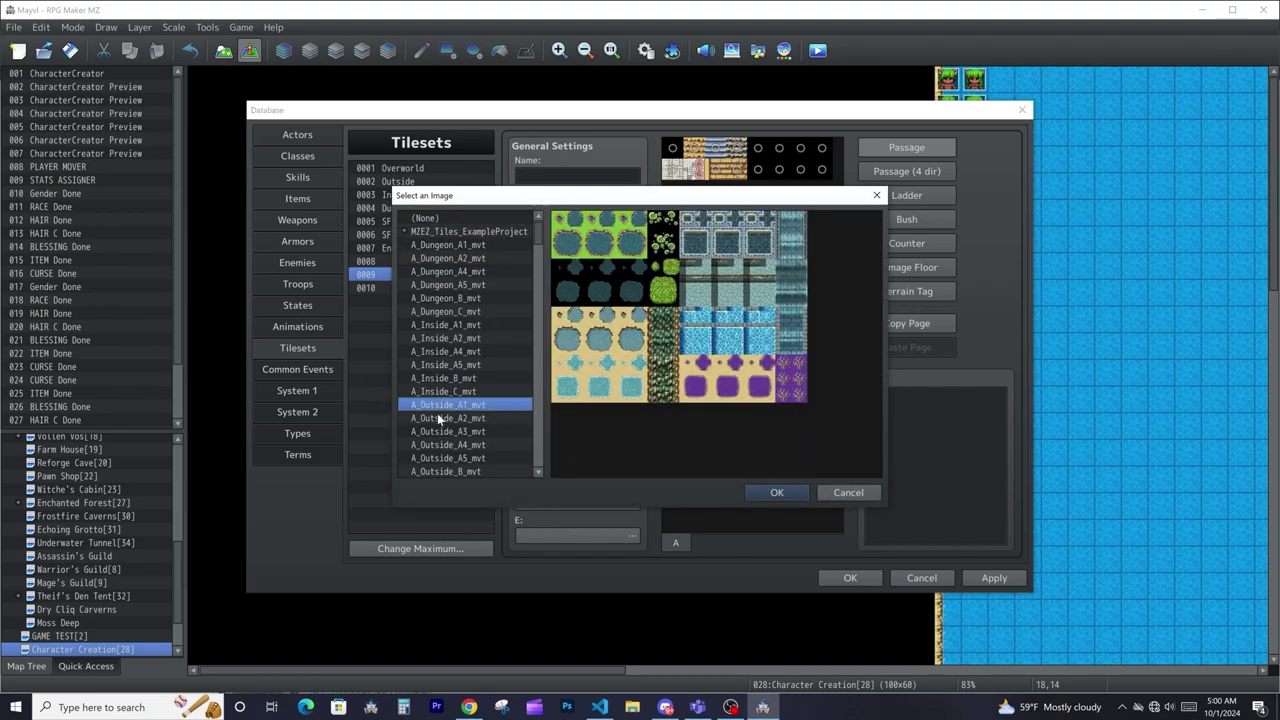
double_click(445, 391)
click(632, 303)
click(468, 238)
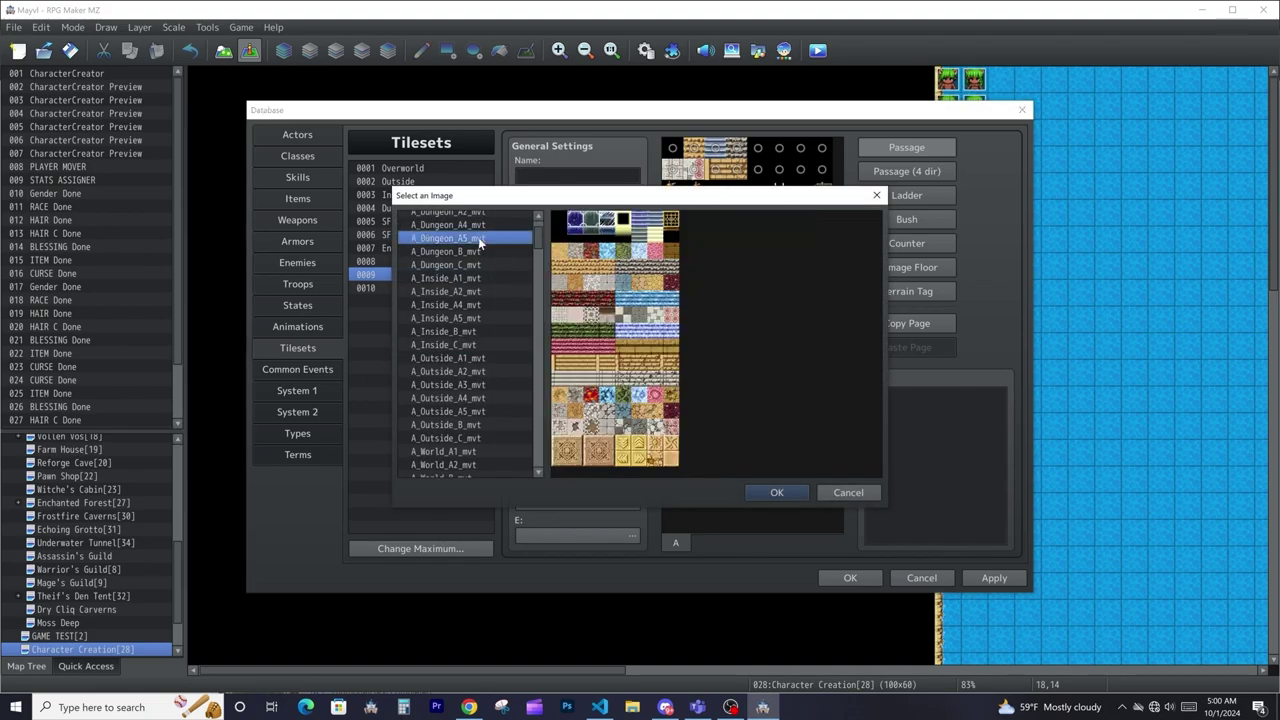
click(489, 251)
click(488, 247)
click(486, 224)
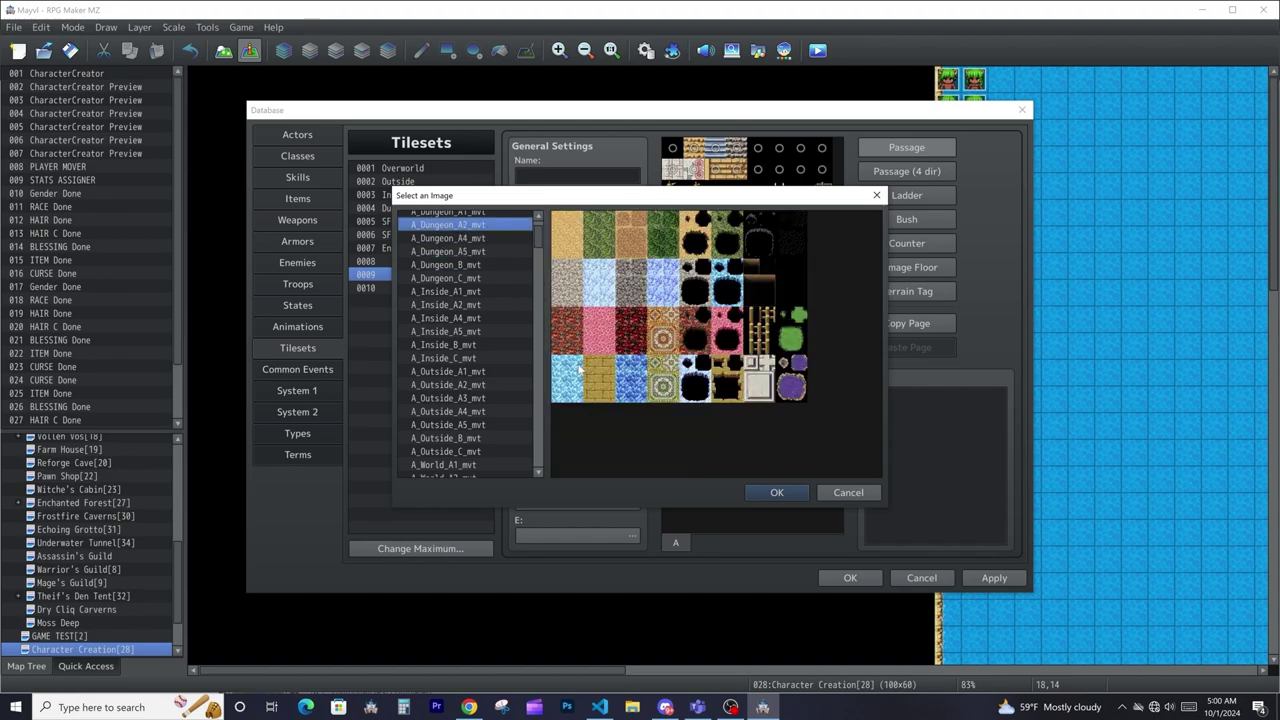
double_click(486, 232)
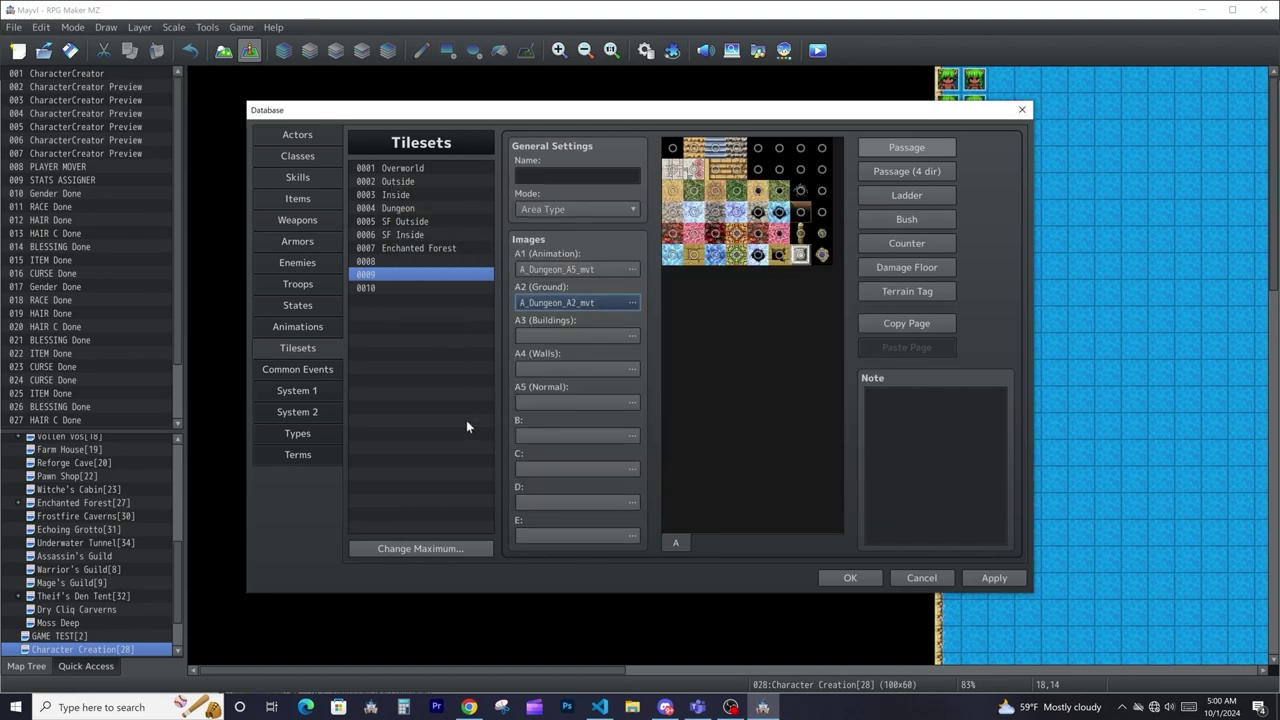
Step: Clear tileset 0009 back to empty and bring up the Common Events list
right_click(441, 278)
click(464, 345)
click(297, 369)
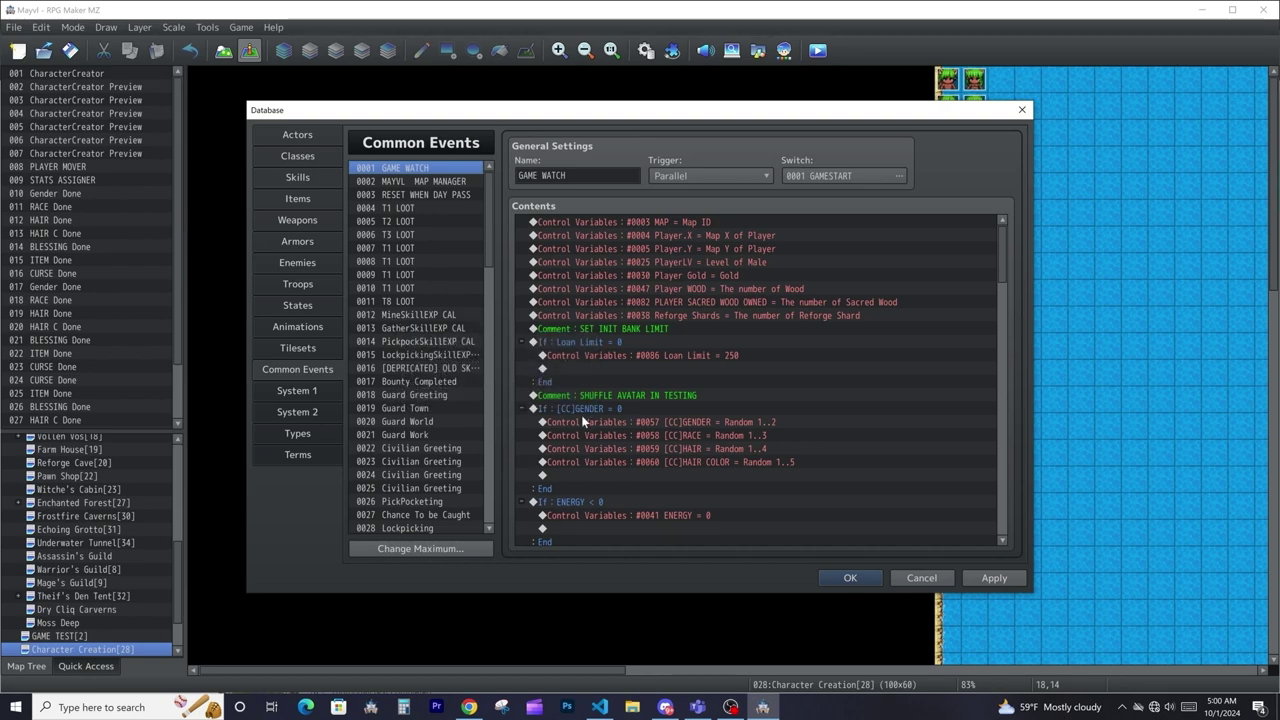
Step: Look over System 1 and System 2, select the Male starting party member, then close the Database
click(298, 391)
click(301, 408)
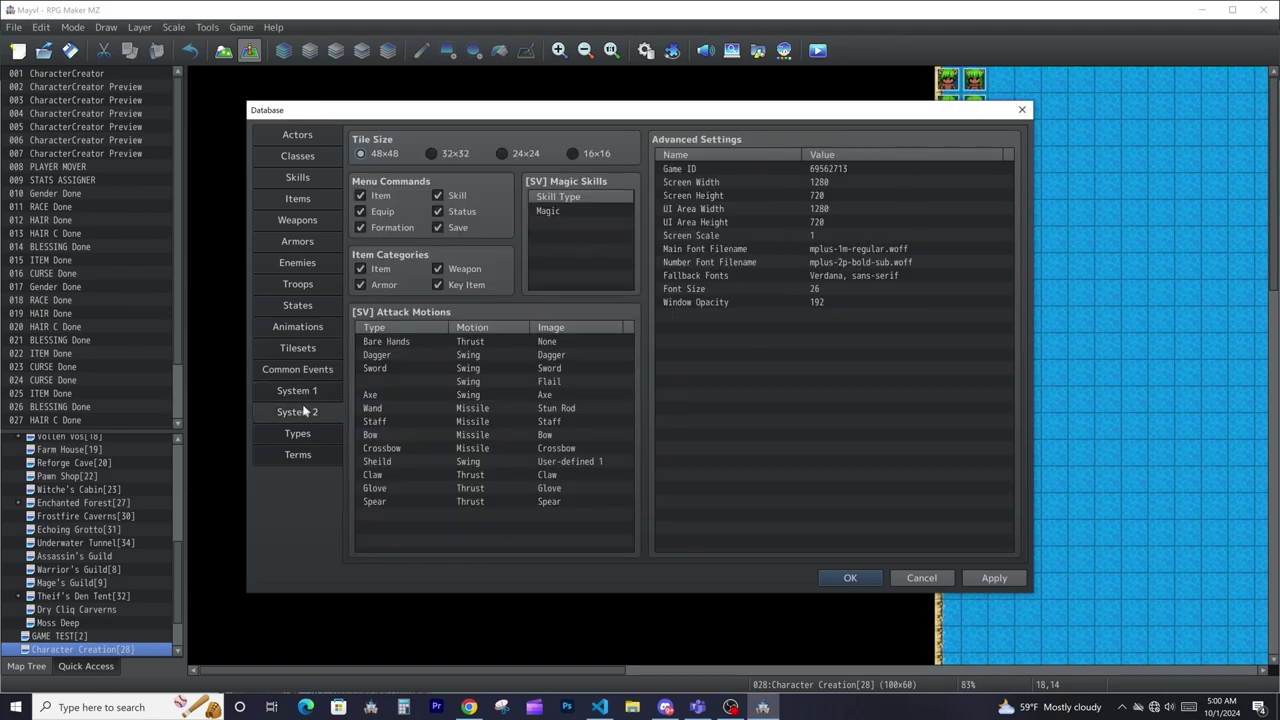
click(316, 390)
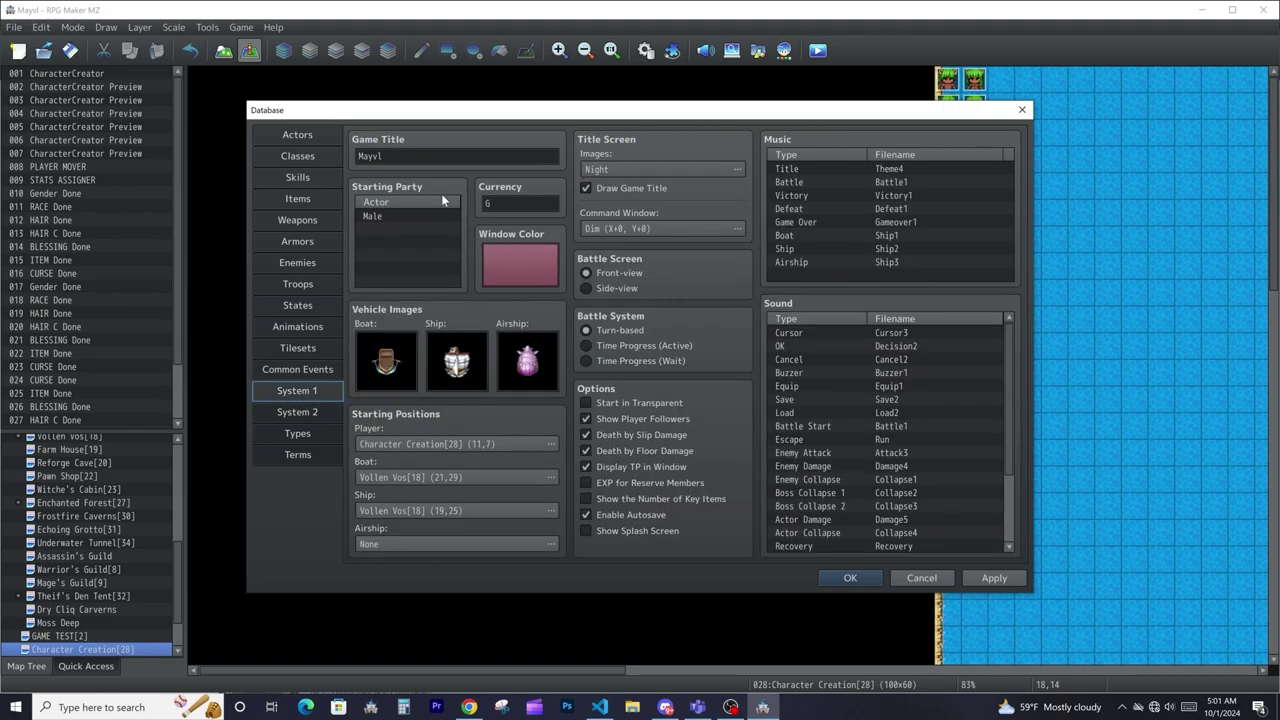
click(392, 217)
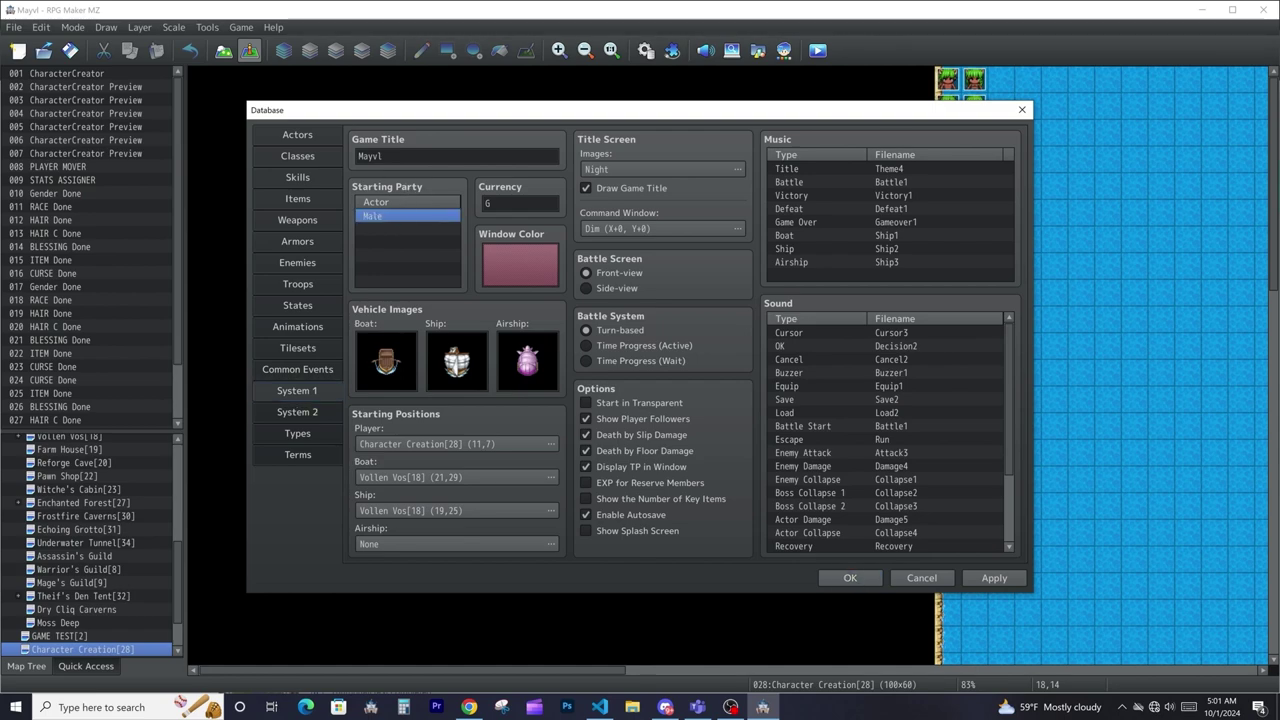
click(365, 156)
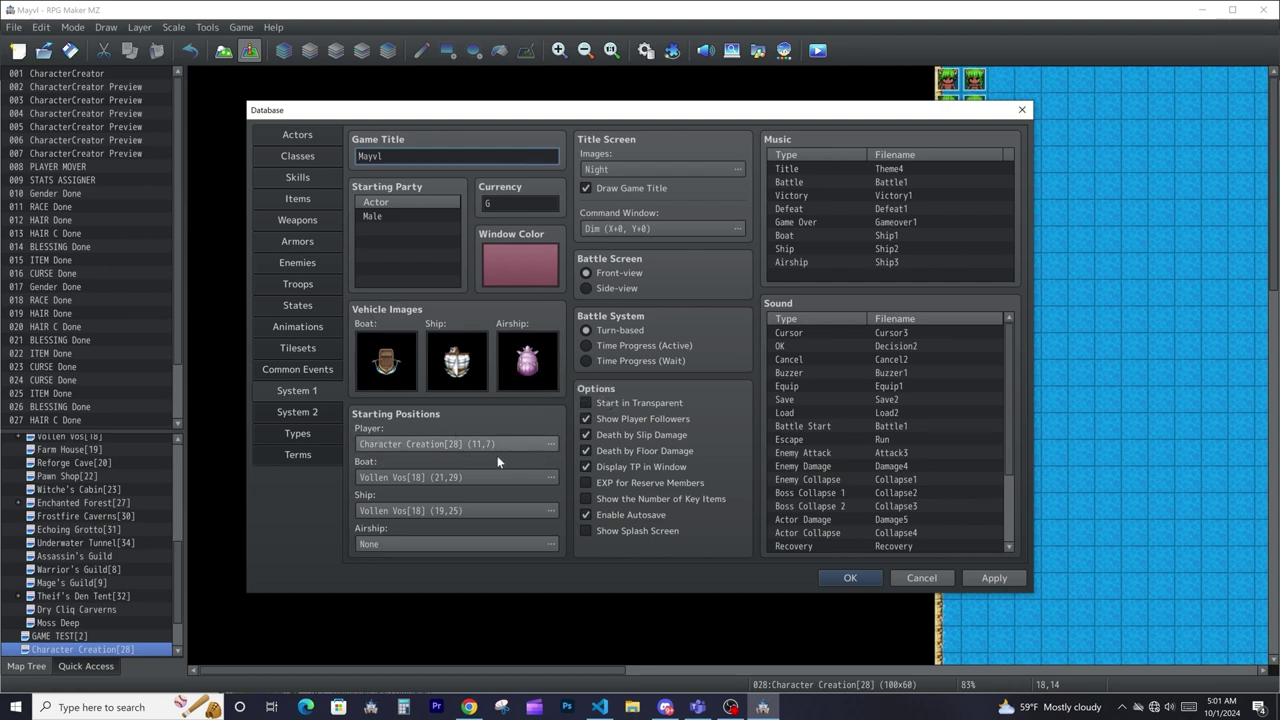
click(851, 579)
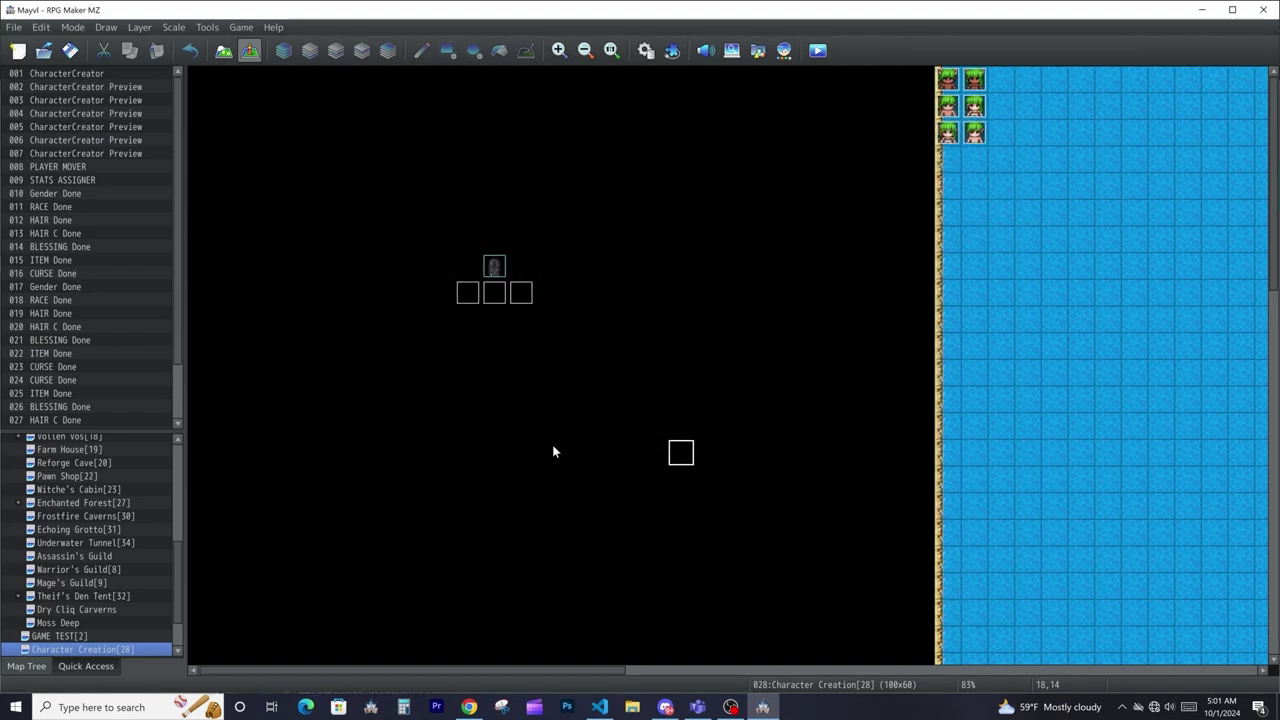
Step: Set the Boat starting position on a map tile, delete it back to None, then reopen the Database with F9
right_click(560, 420)
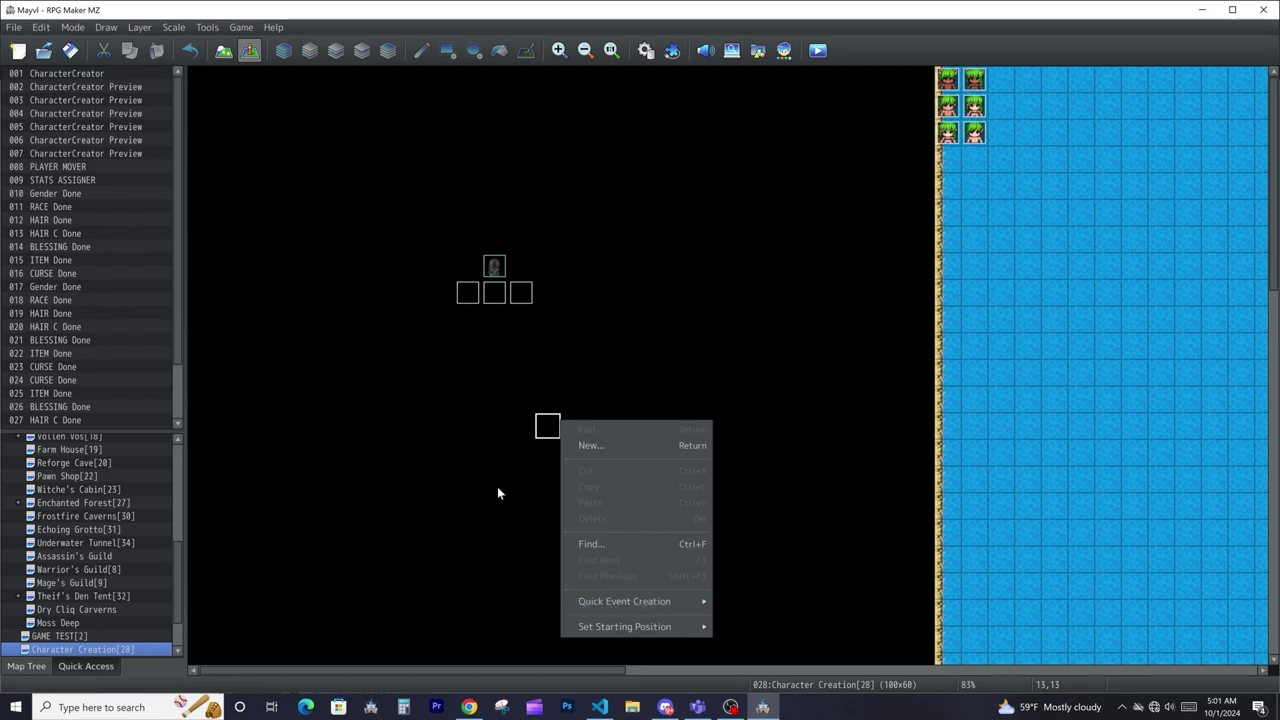
mouse_move(671, 630)
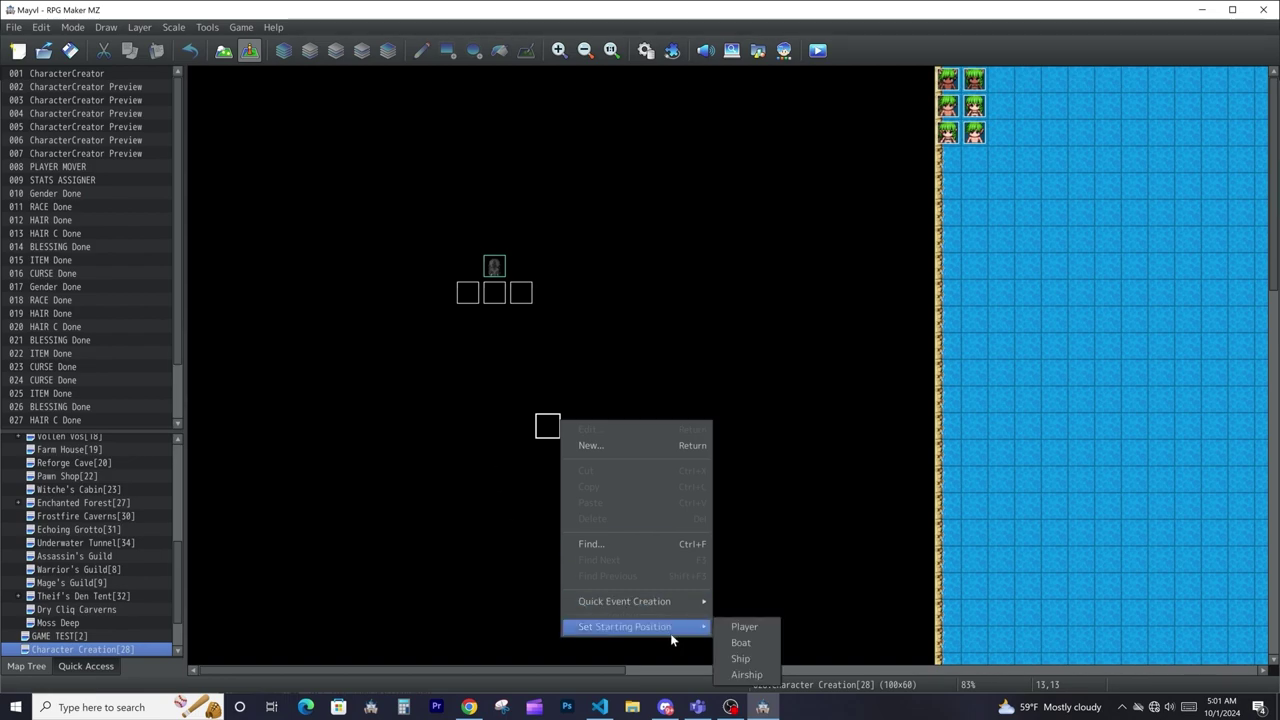
click(745, 643)
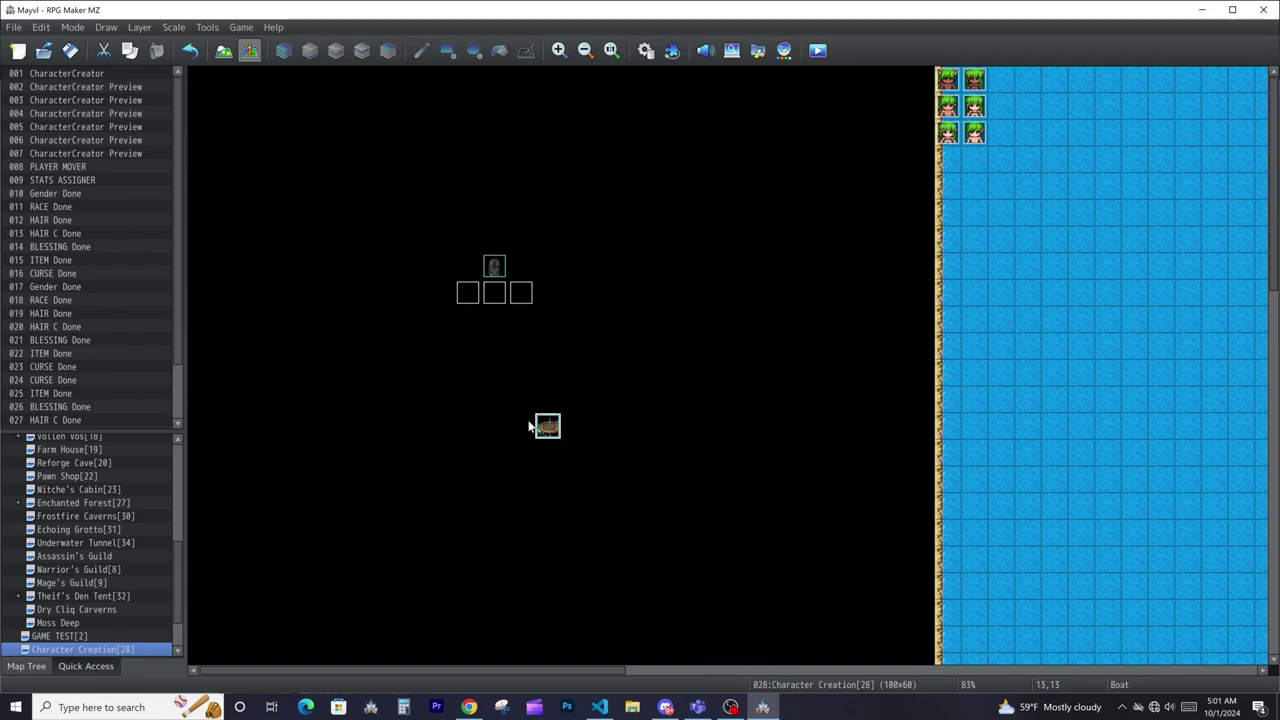
key(Delete)
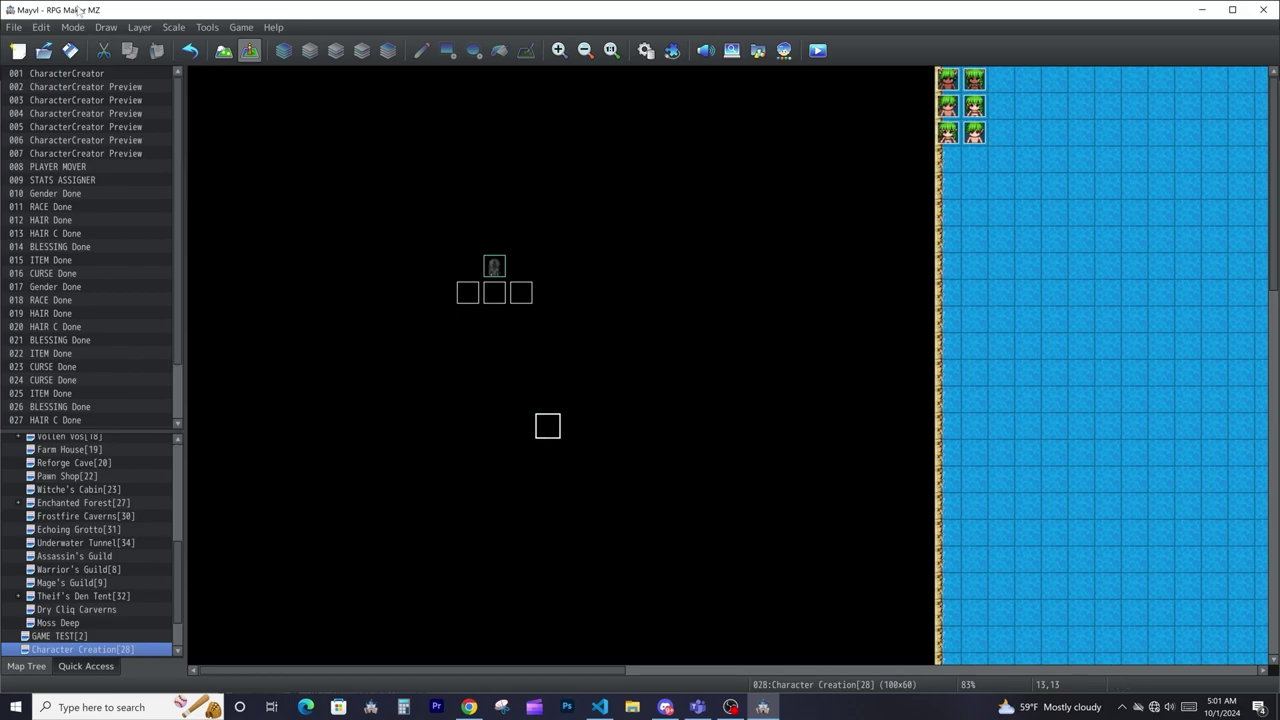
key(F9)
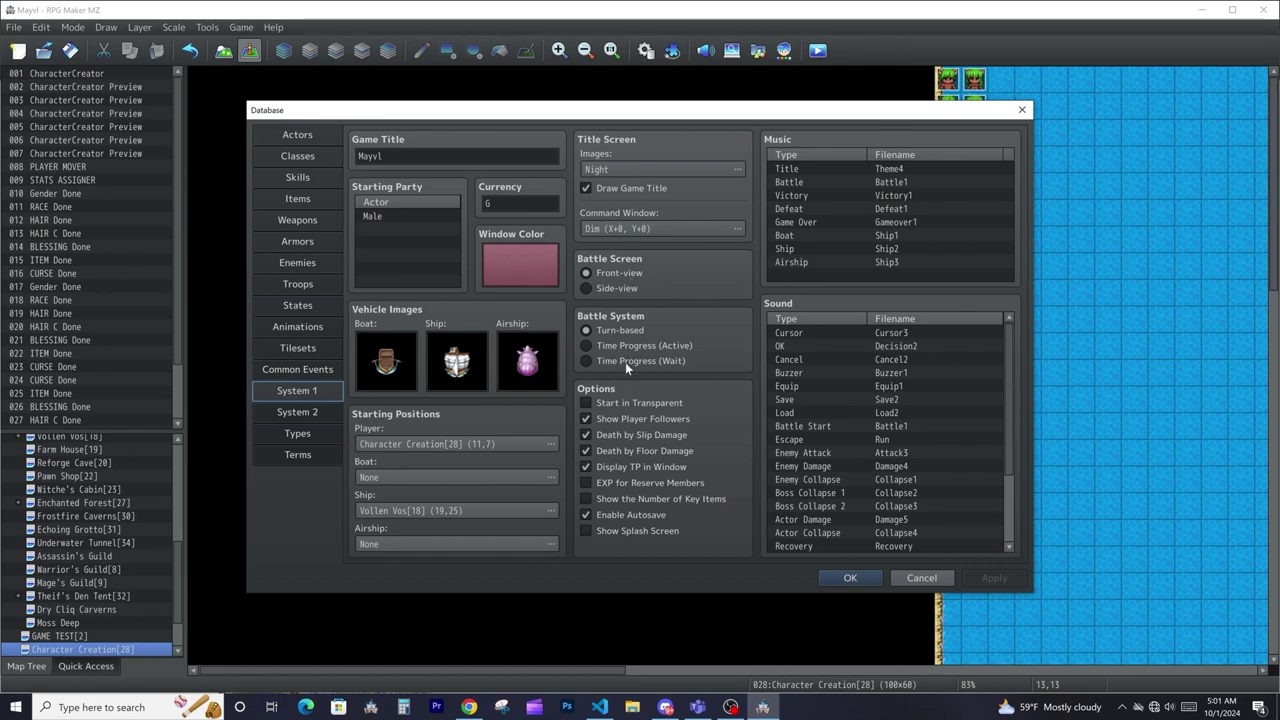
Step: On System 2, open the Screen Width value and cancel, leaving it at 1280
click(303, 410)
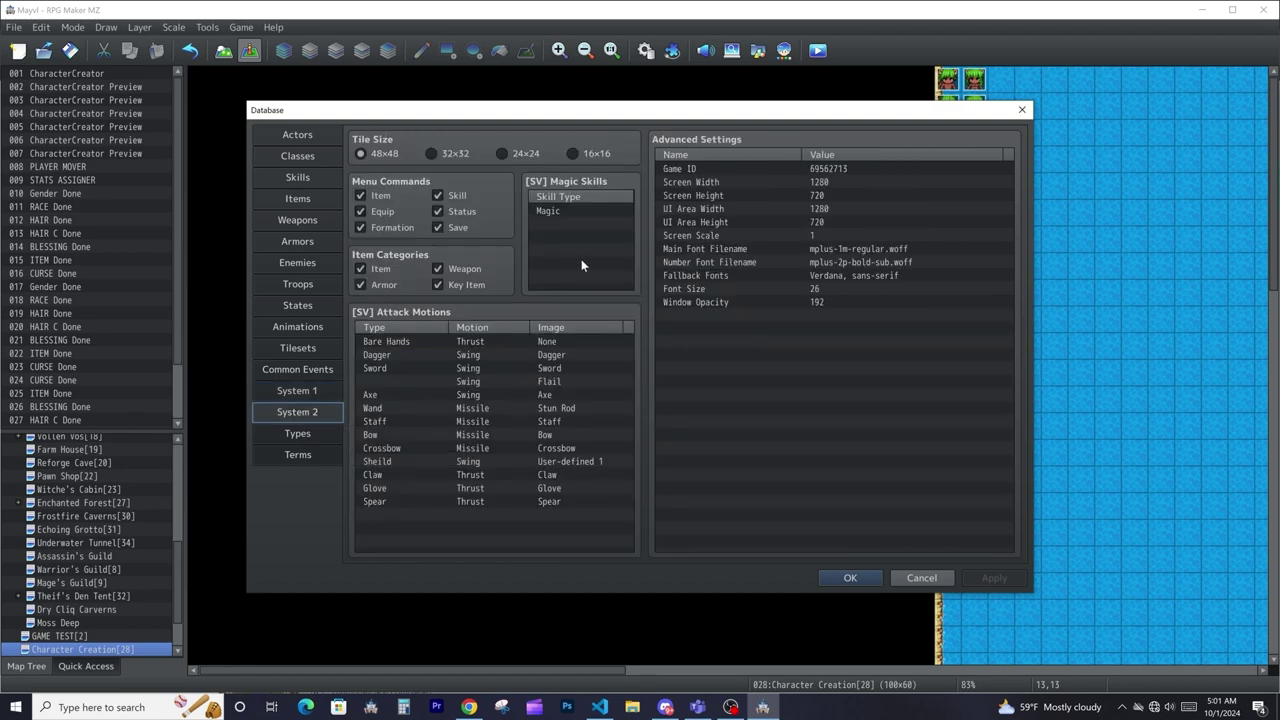
double_click(803, 184)
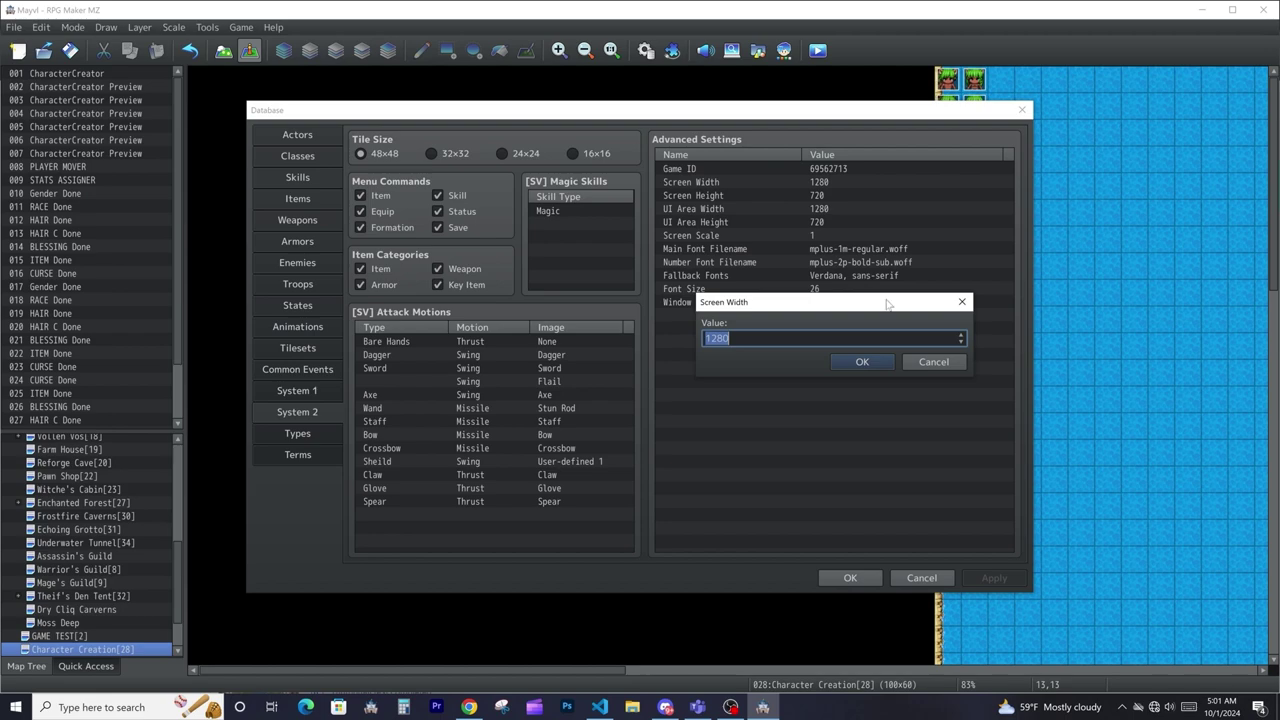
click(918, 361)
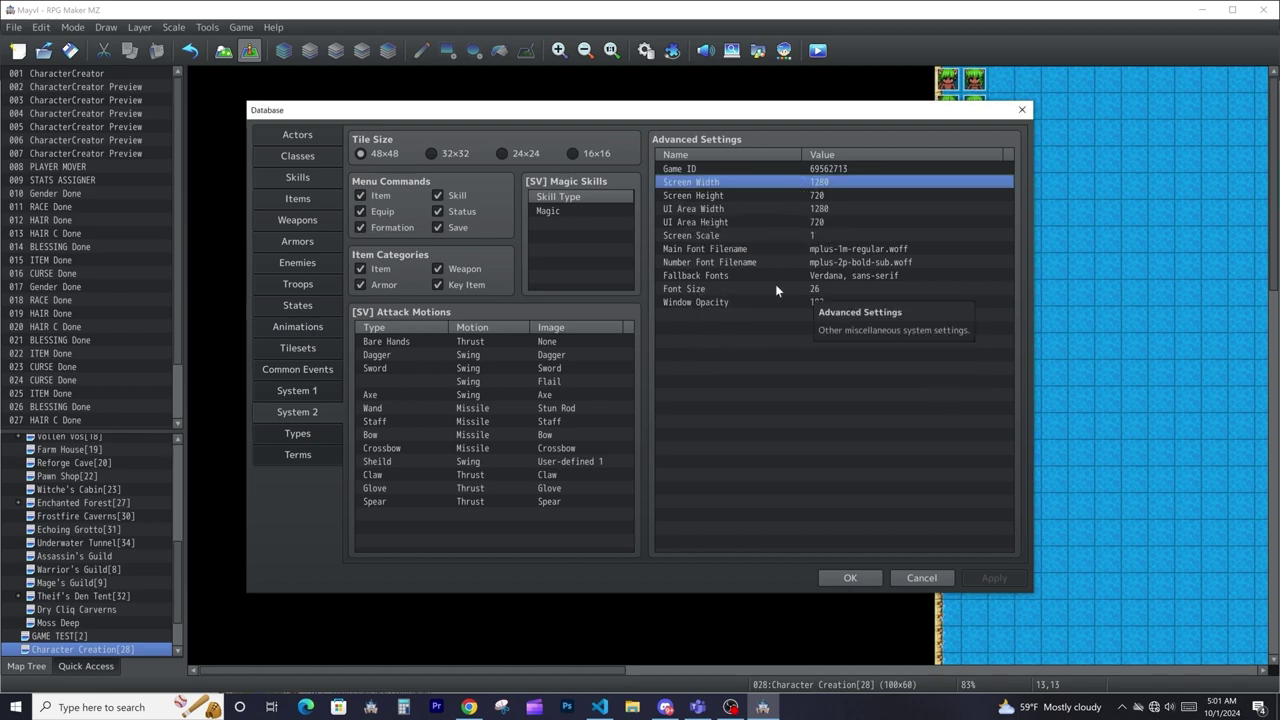
click(378, 195)
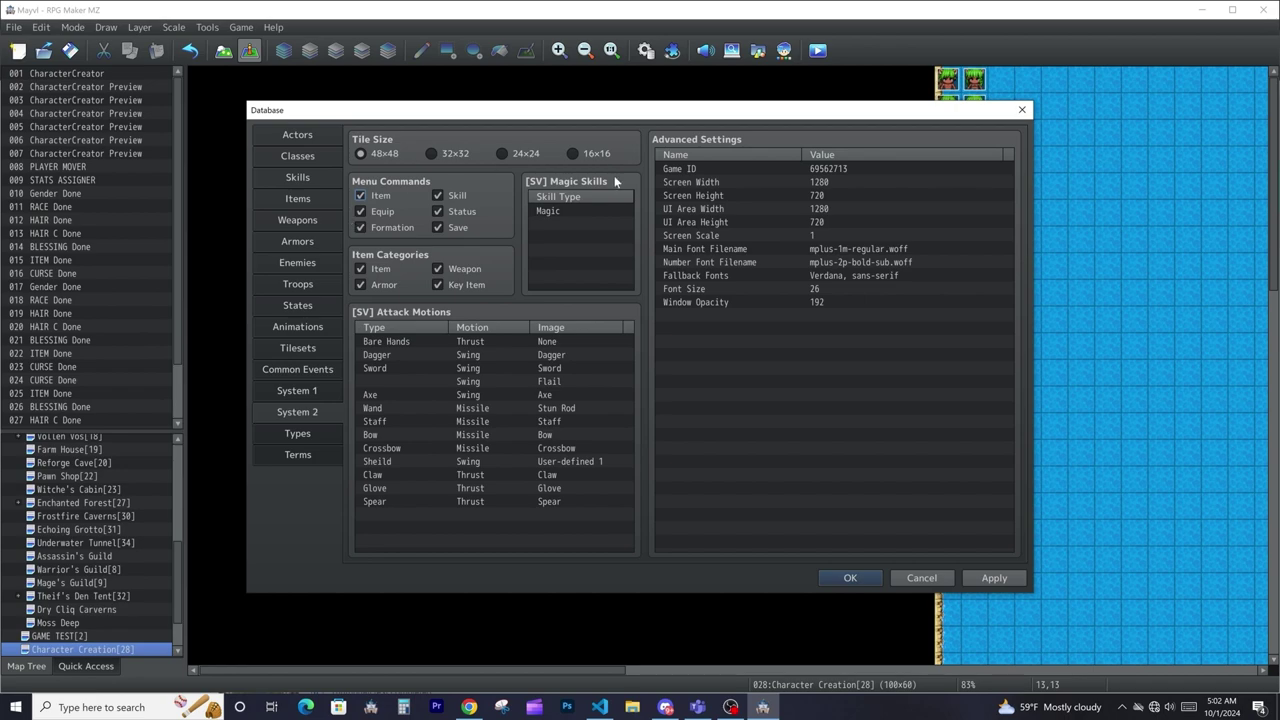
Step: Show the Types page and select the 02 Special and 01 Magic skill types
click(312, 433)
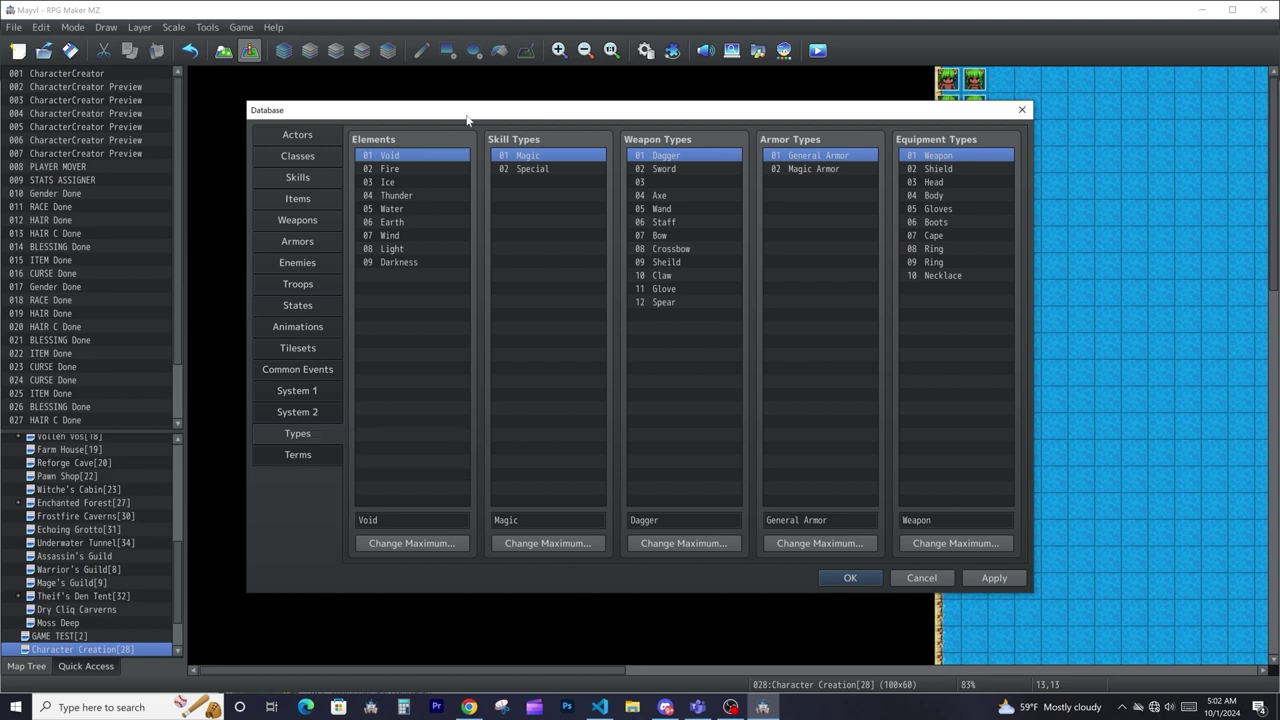
click(528, 169)
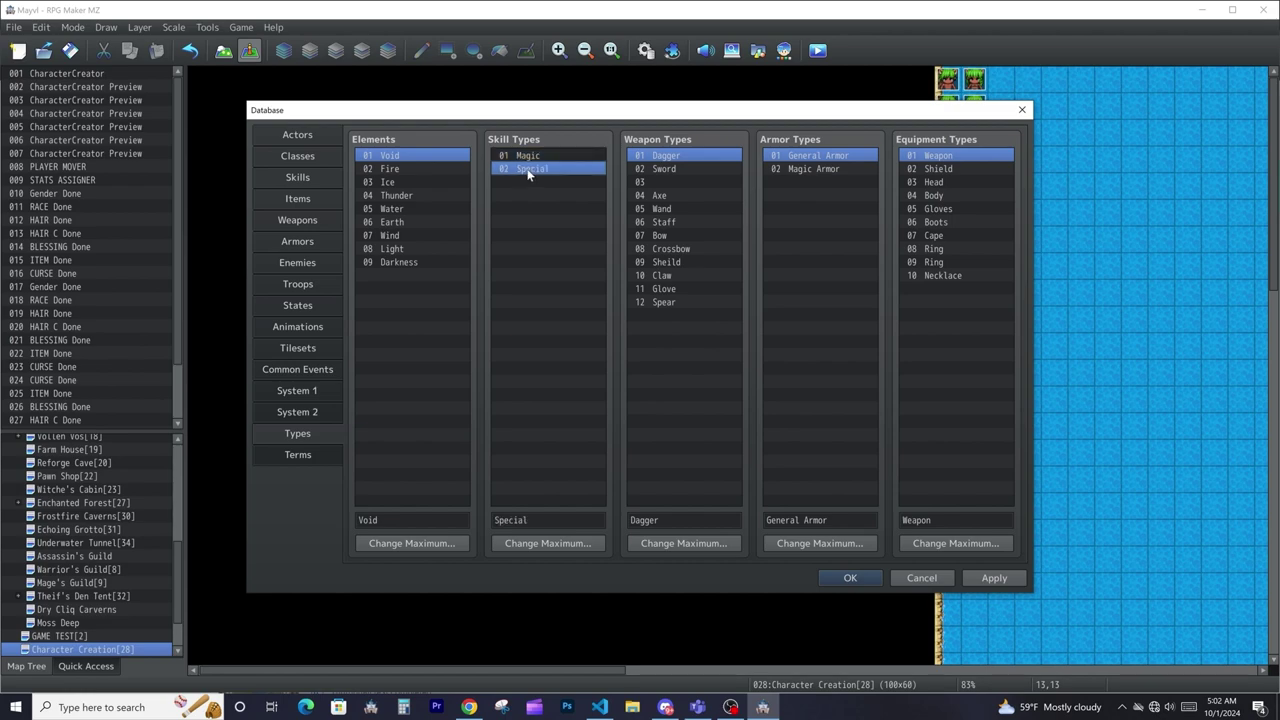
click(528, 157)
click(545, 169)
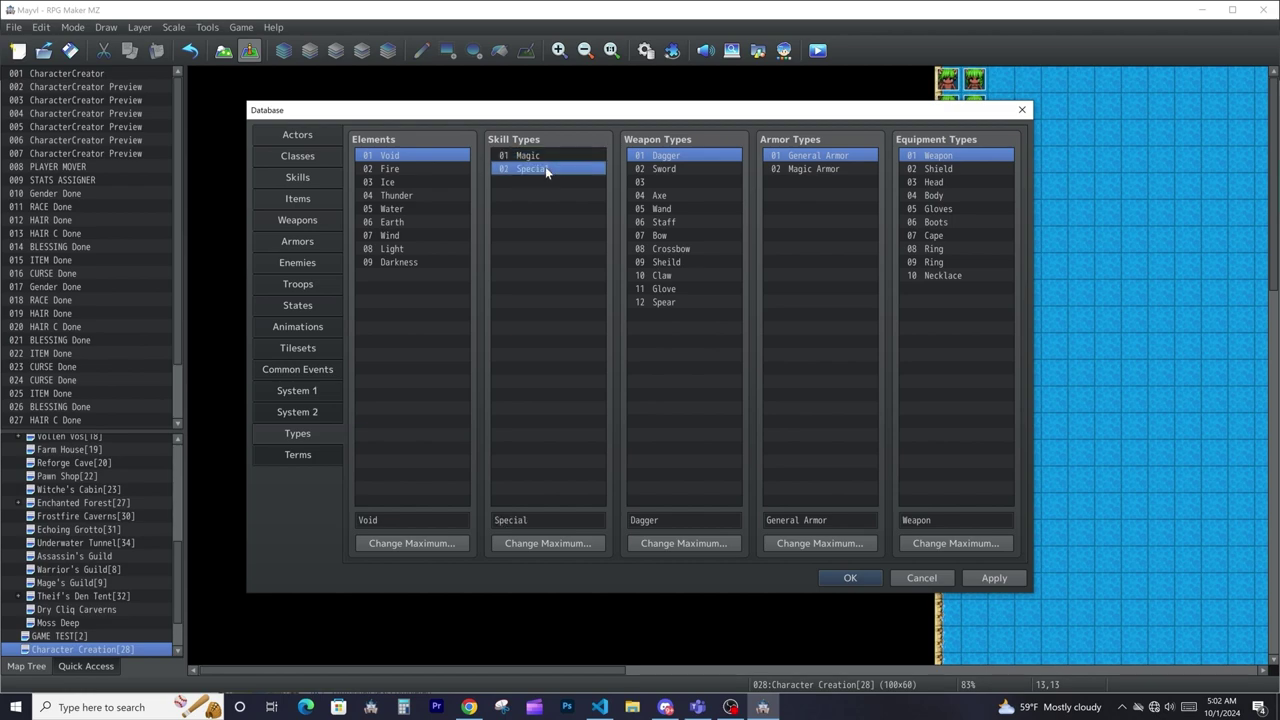